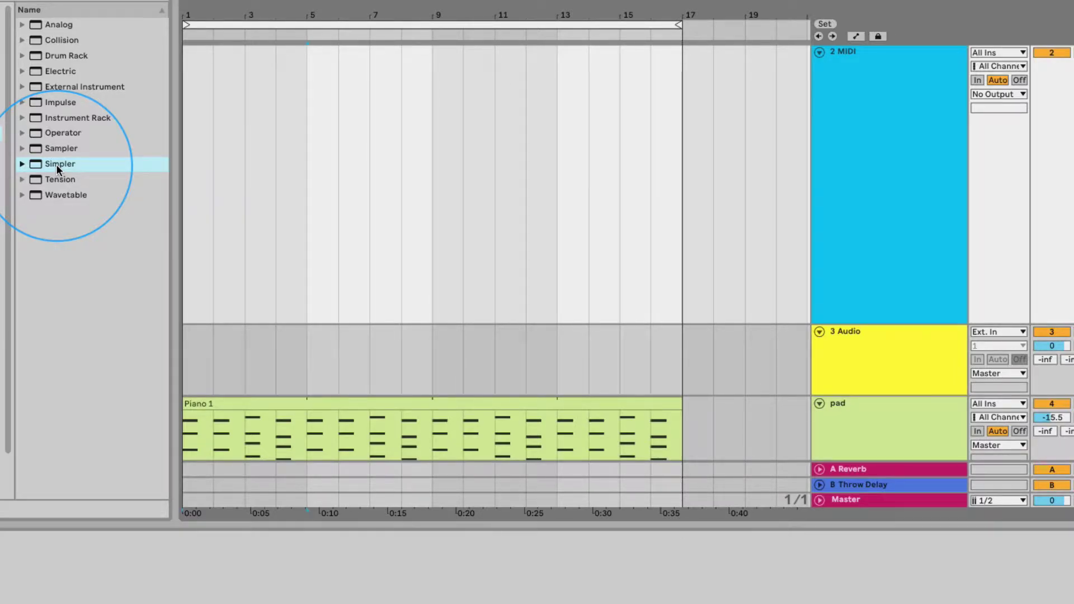
- Load Simpler onto the 2 MIDI track and fill it with today's first m4a recording from the Downloads folder
left_click_drag(56, 164, 412, 110)
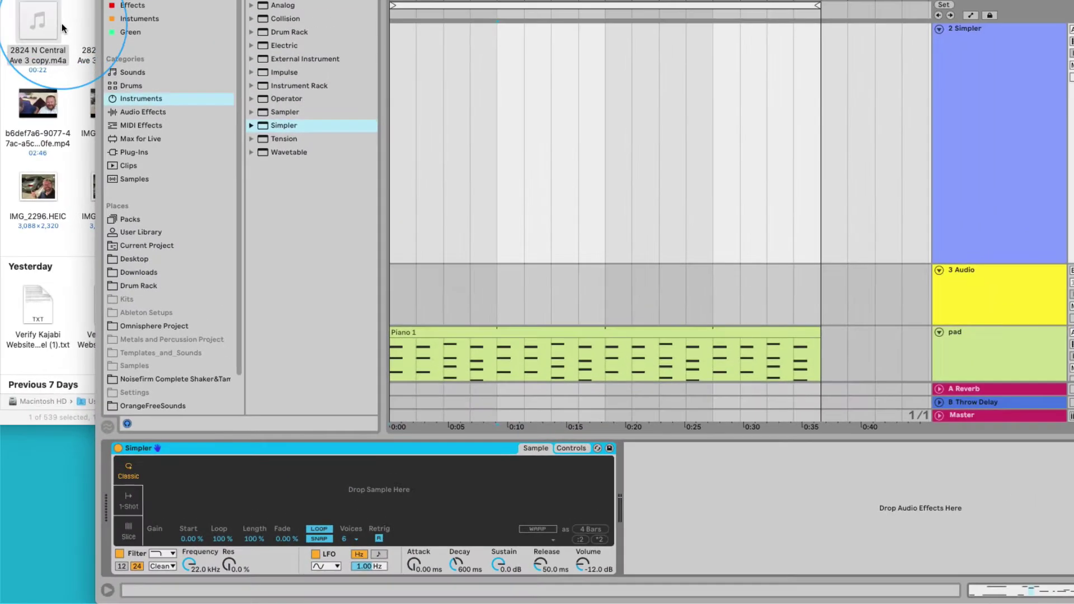
left_click(52, 32)
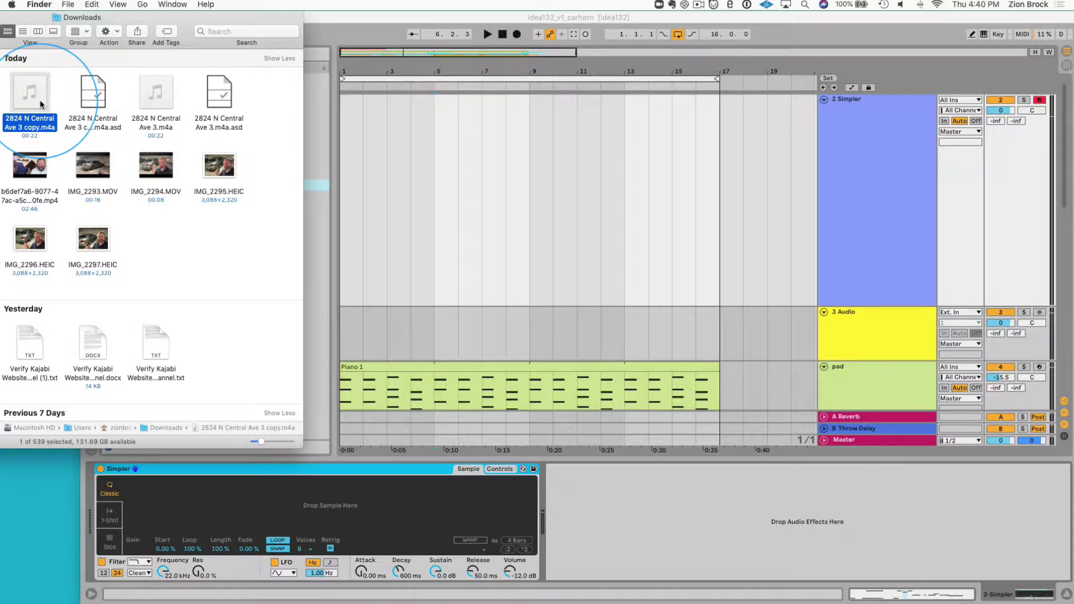
left_click_drag(39, 100, 313, 507)
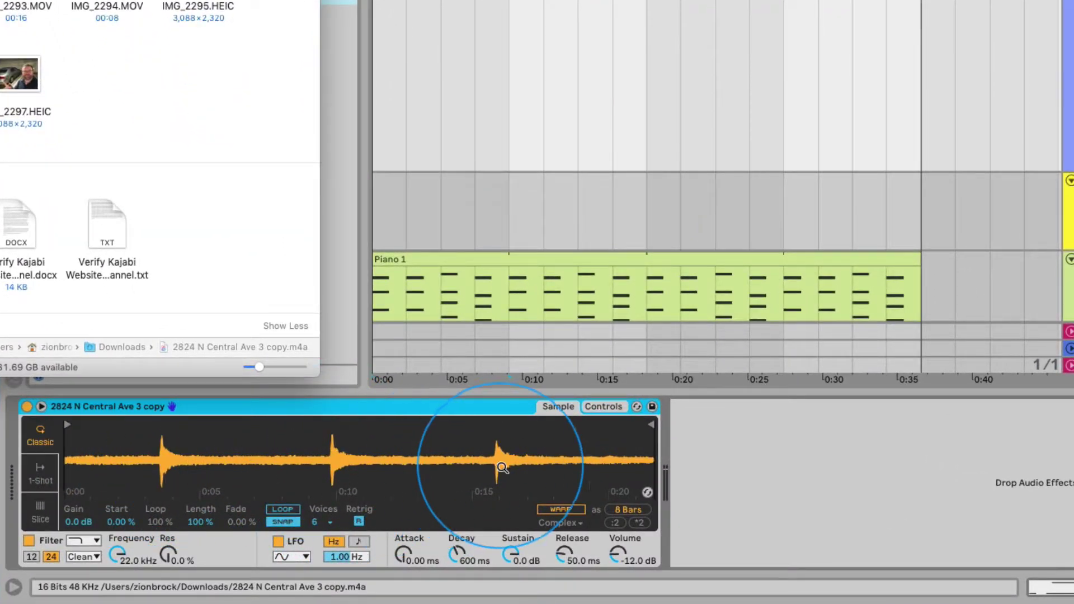
left_click(447, 394)
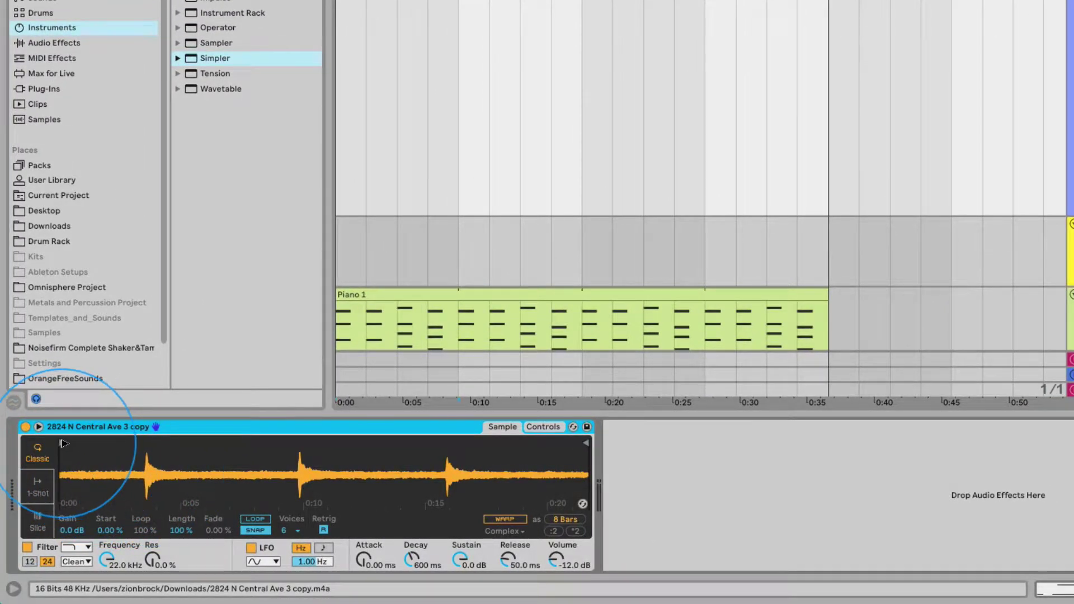
- Trim the Simpler sample to the first horn hit, starting at about 0:03.5 and ending at about 0:06.8
left_click_drag(63, 444, 145, 443)
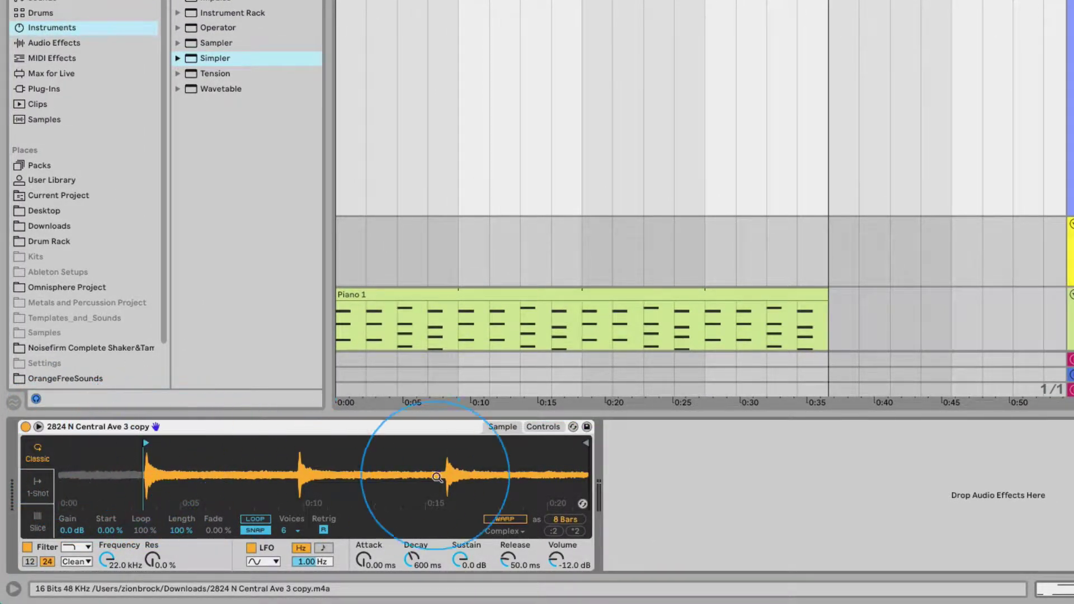
left_click_drag(586, 443, 286, 456)
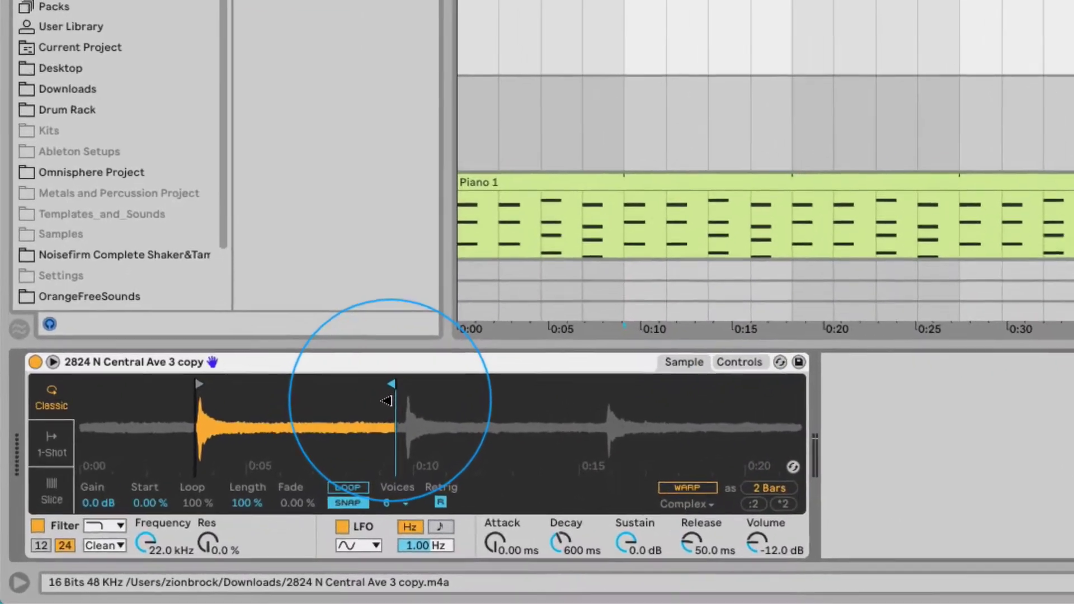
mouse_move(386, 400)
left_mouse_down()
mouse_move(251, 402)
mouse_move(302, 406)
left_mouse_up()
left_click_drag(200, 390, 196, 390)
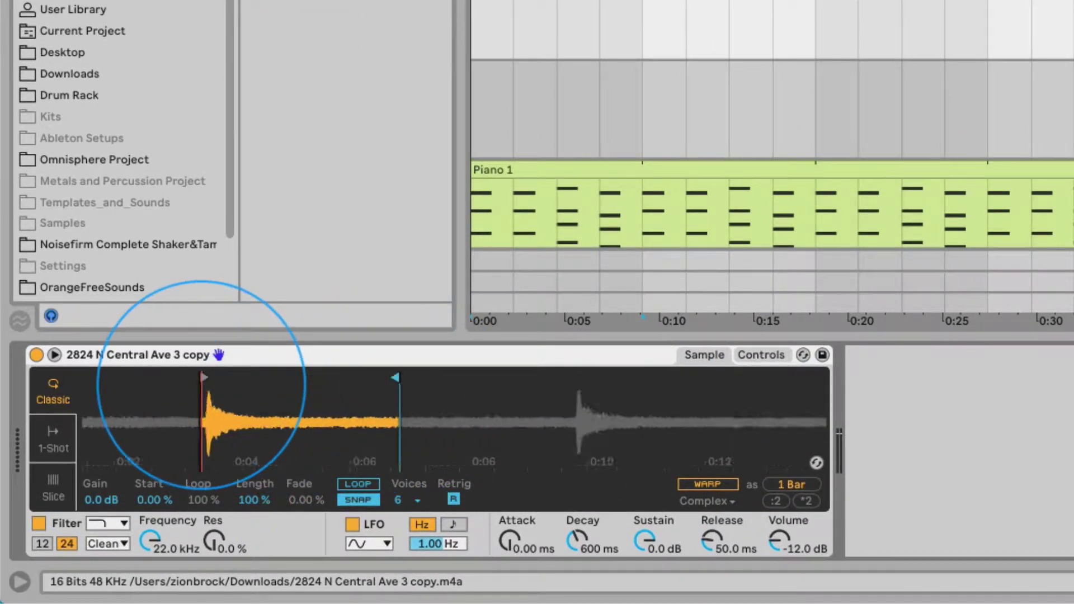
scroll(201, 386, "up", 3)
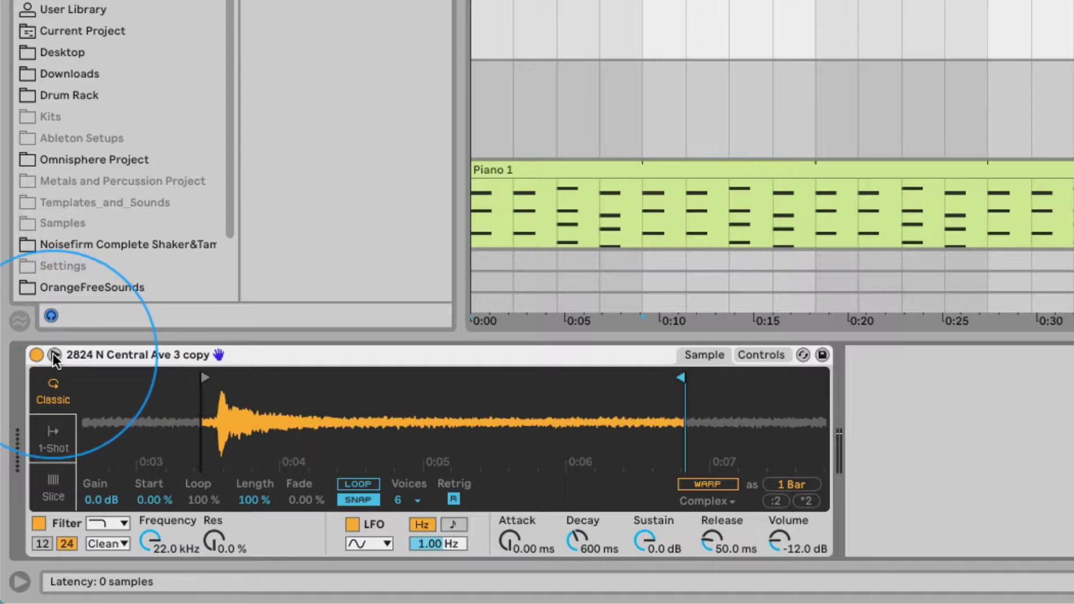
left_click(54, 356)
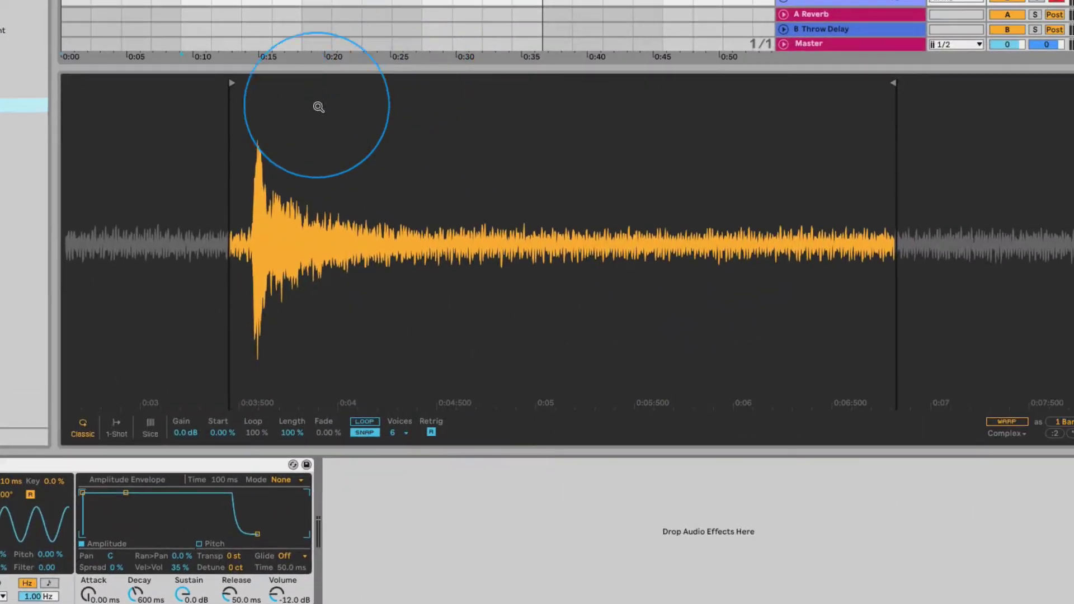
left_click_drag(240, 85, 255, 84)
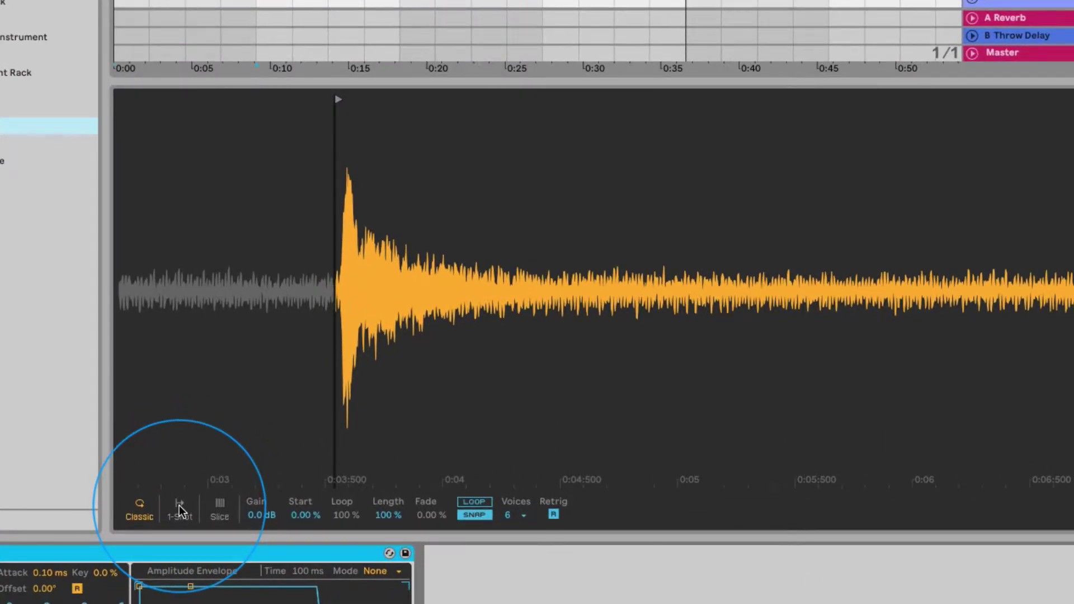
- Switch Simpler to 1-Shot mode with the pitch envelope off, and shorten the sample's end to about 0:05.2
left_click(299, 441)
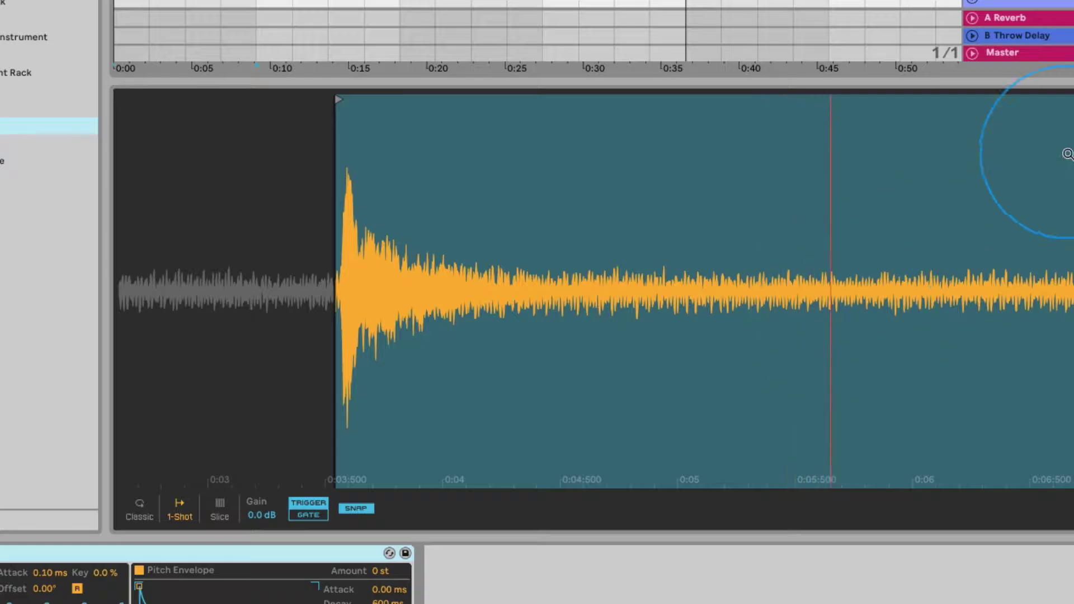
left_click_drag(1072, 100, 724, 103)
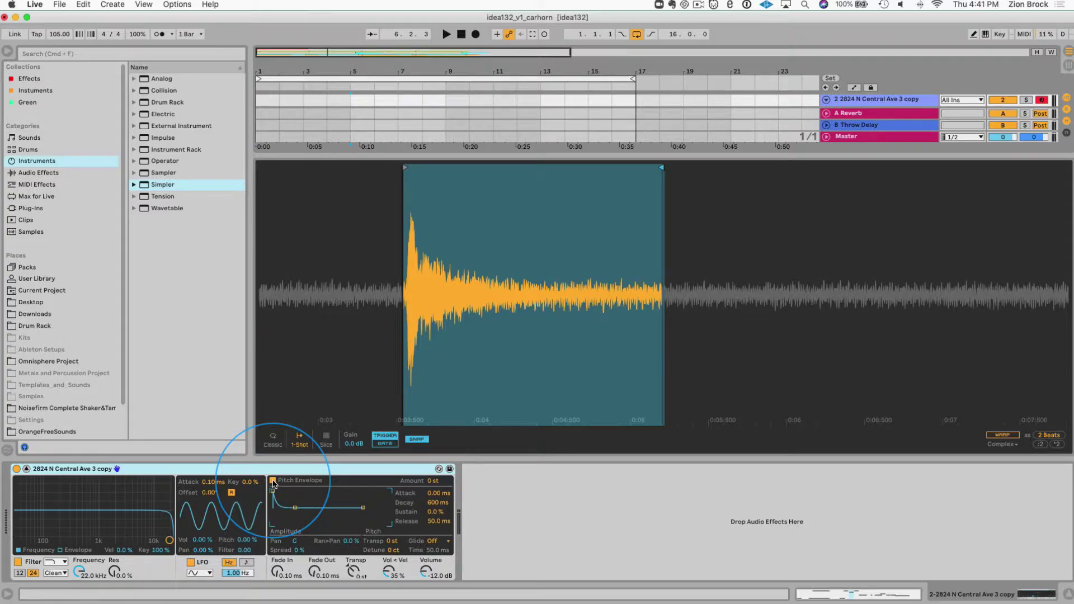
left_click(273, 480)
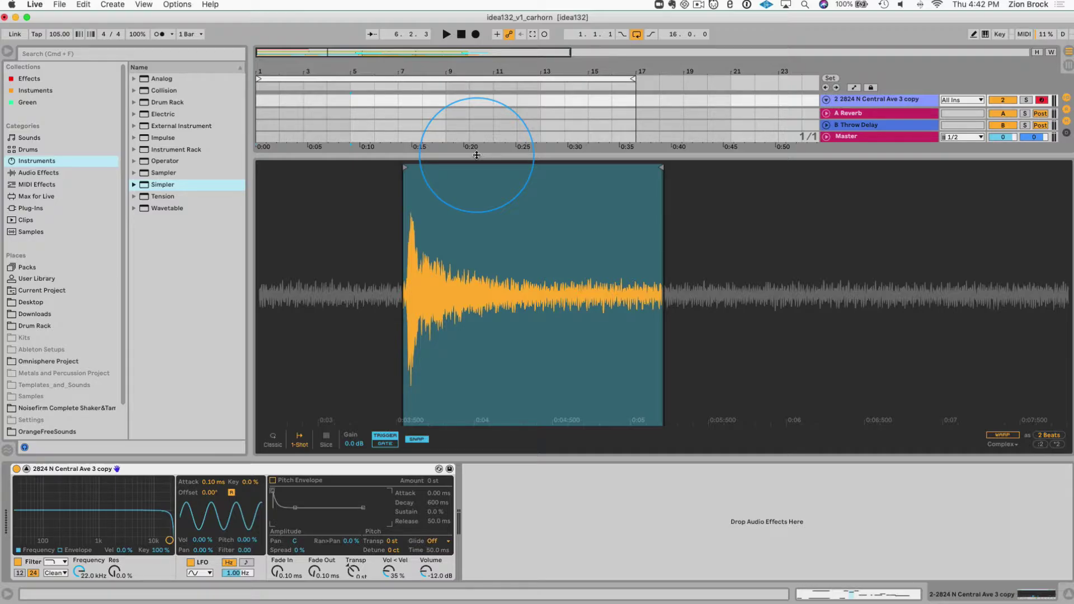
- Place the insert marker at 1.1.1 on the Simpler track and collapse the enlarged waveform back into the device
left_click_drag(476, 155, 487, 274)
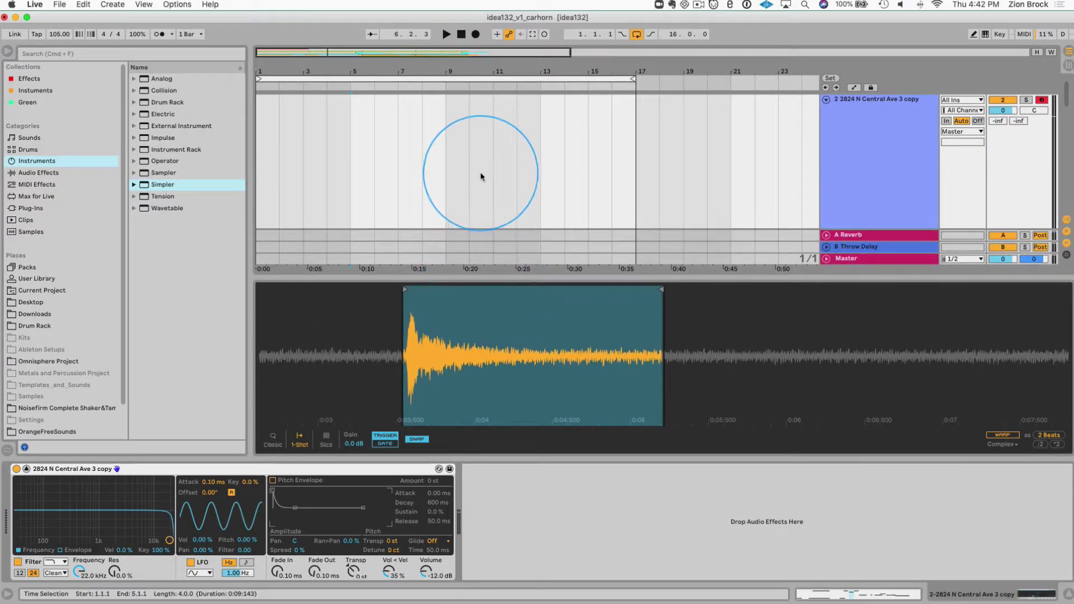
scroll(389, 142, "down", 3)
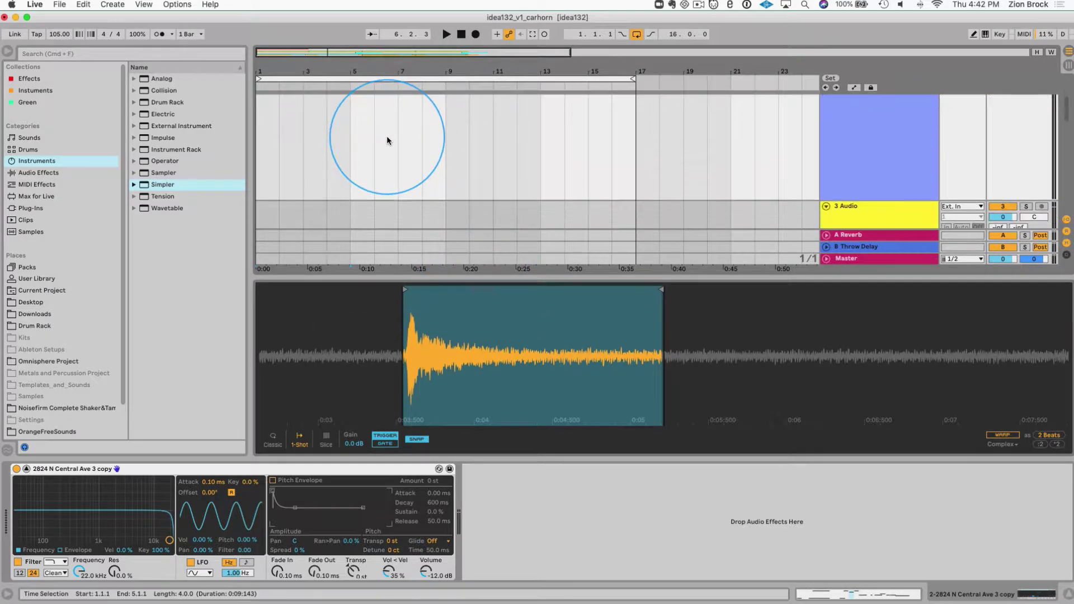
left_click(262, 152)
scroll(694, 159, "up", 3)
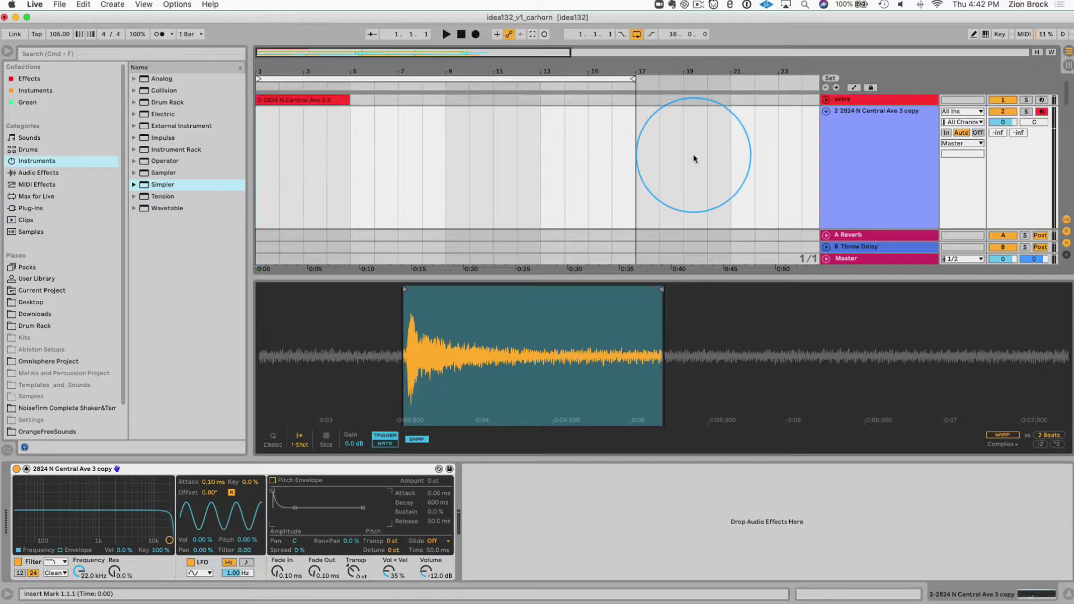
scroll(619, 161, "down", 5)
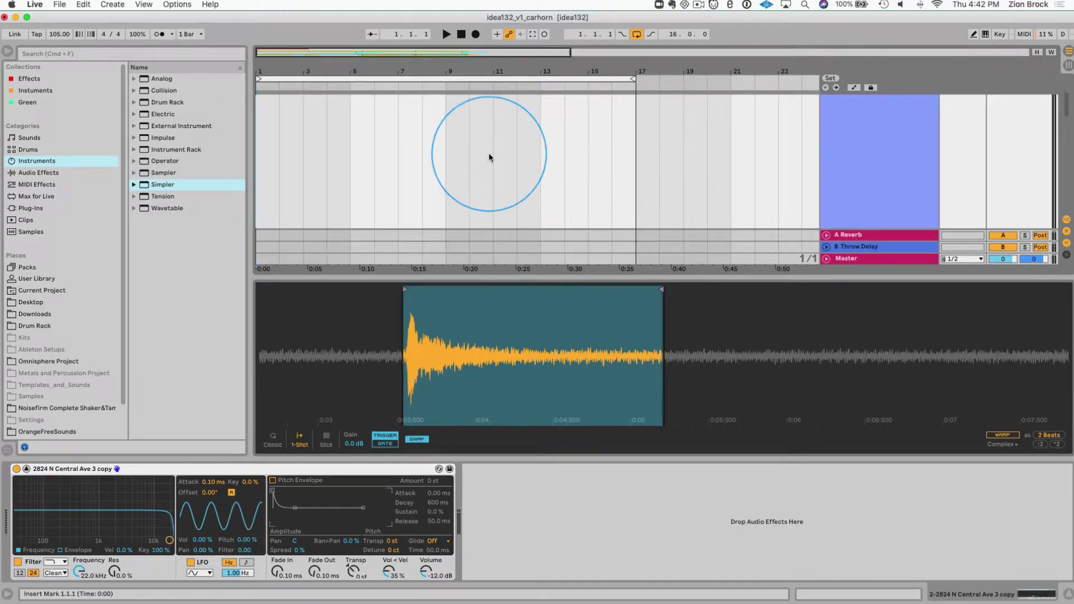
scroll(490, 156, "down", 2)
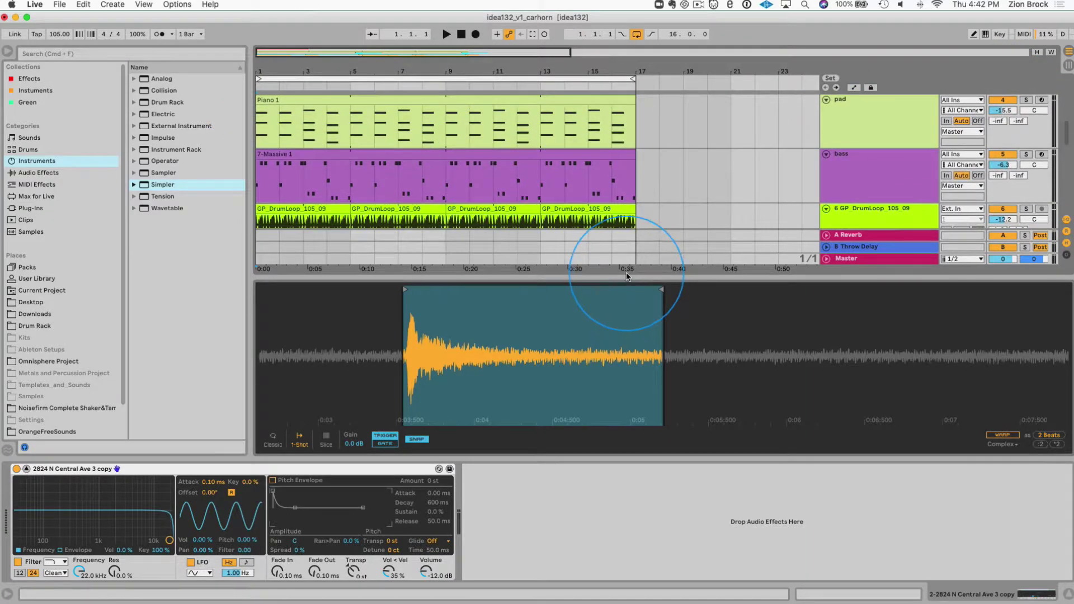
left_click(40, 534)
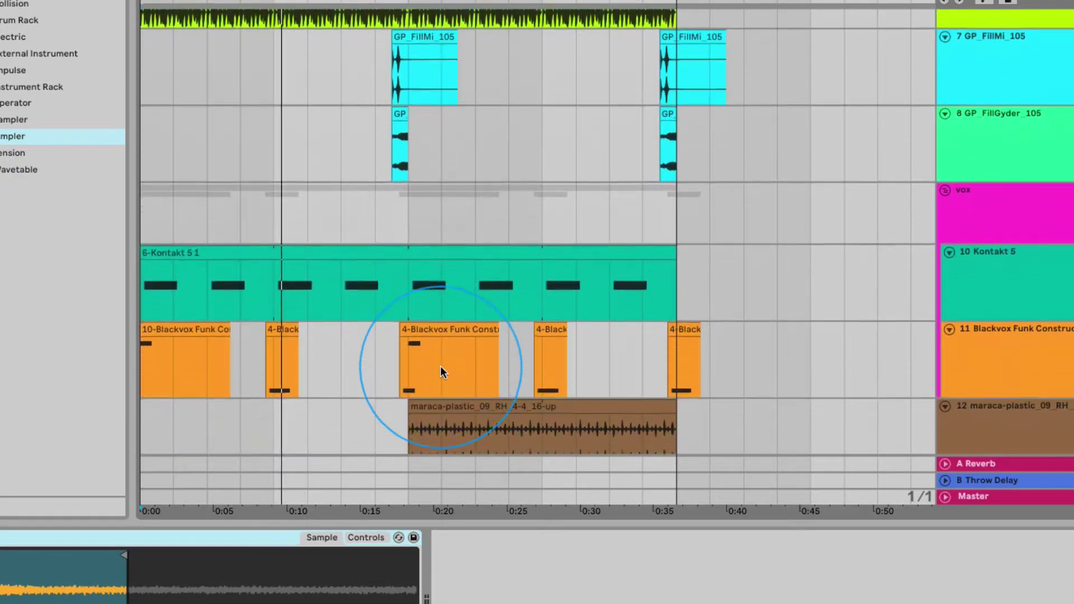
- Review the arrangement's tracks during playback, from the percussion and vox parts back up to the horn track
scroll(440, 364, "down", 5)
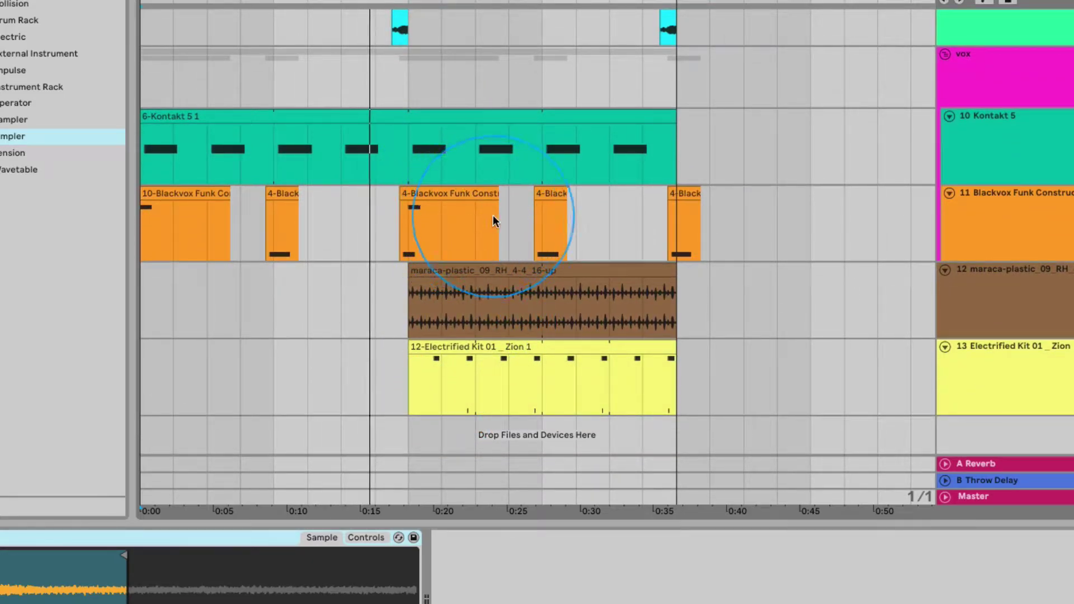
scroll(482, 151, "up", 5)
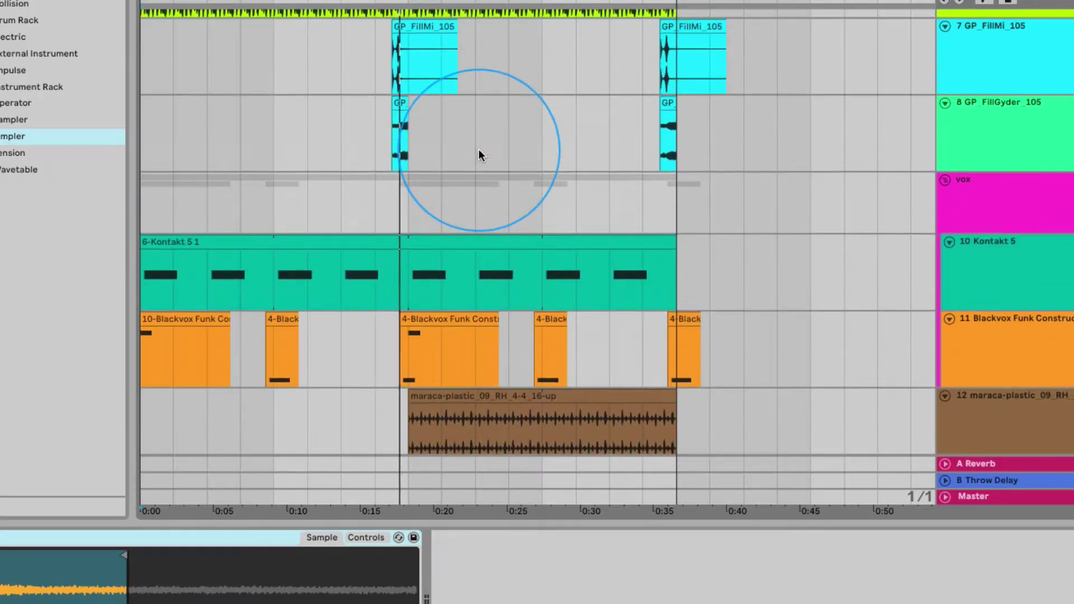
scroll(475, 223, "up", 7)
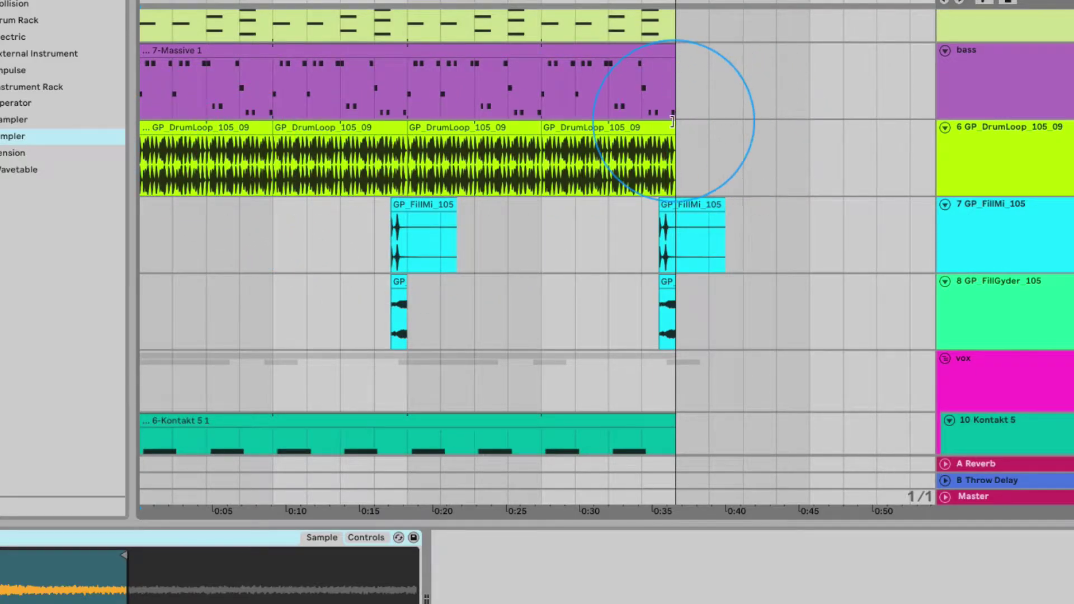
scroll(551, 279, "up", 15)
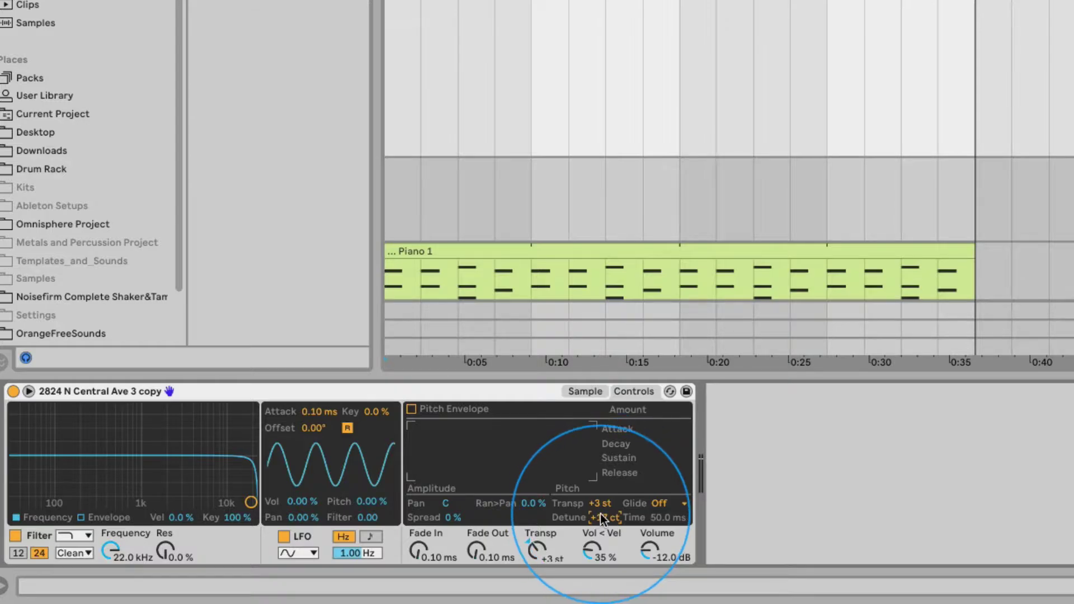
- Set Simpler's glide mode to Portamento with a time of 93.1 ms
left_click(660, 505)
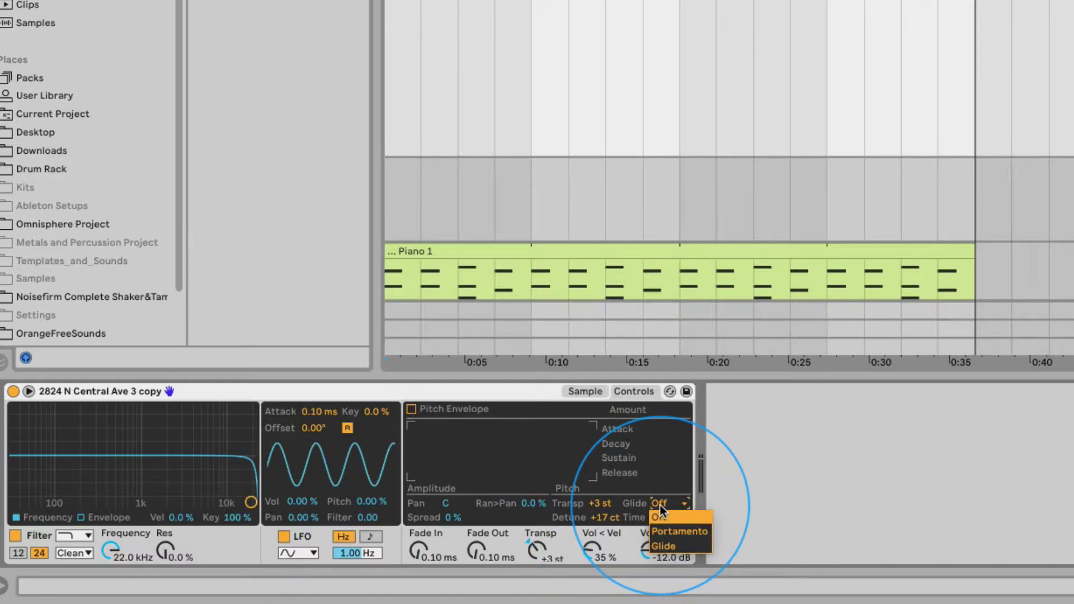
left_click(673, 530)
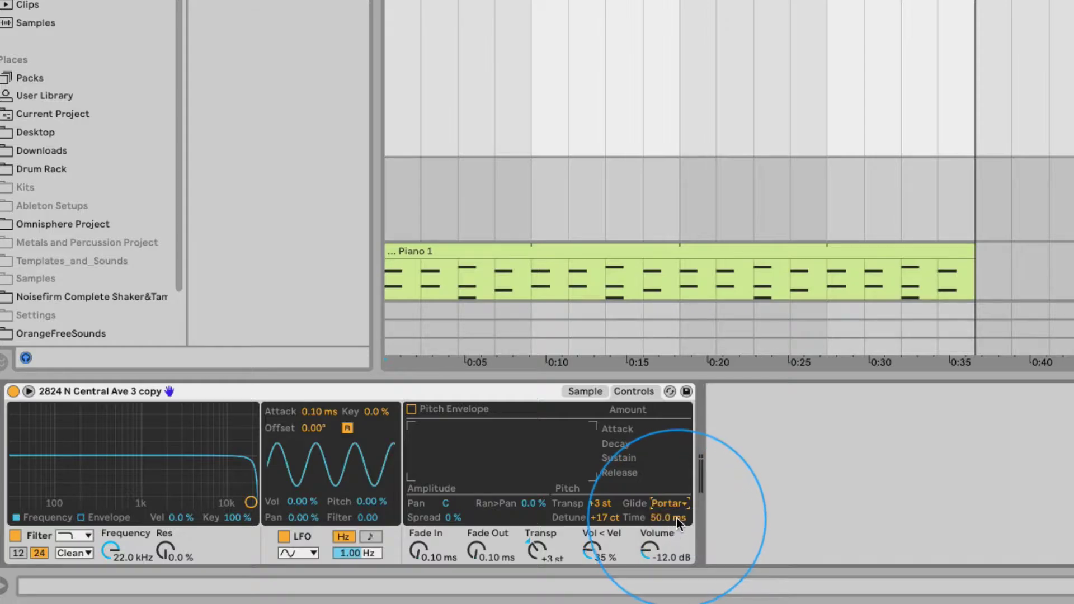
left_click_drag(677, 518, 660, 519)
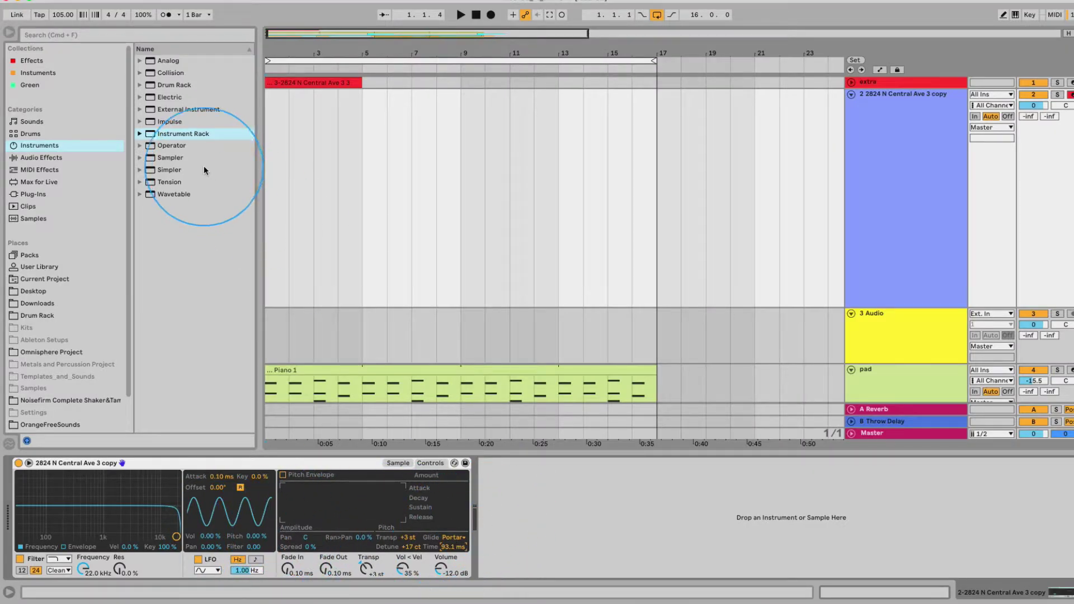
- Add Neutron 3 from the Effects collection after Simpler and slightly lower the attack in its Transient Shaper
left_click(86, 65)
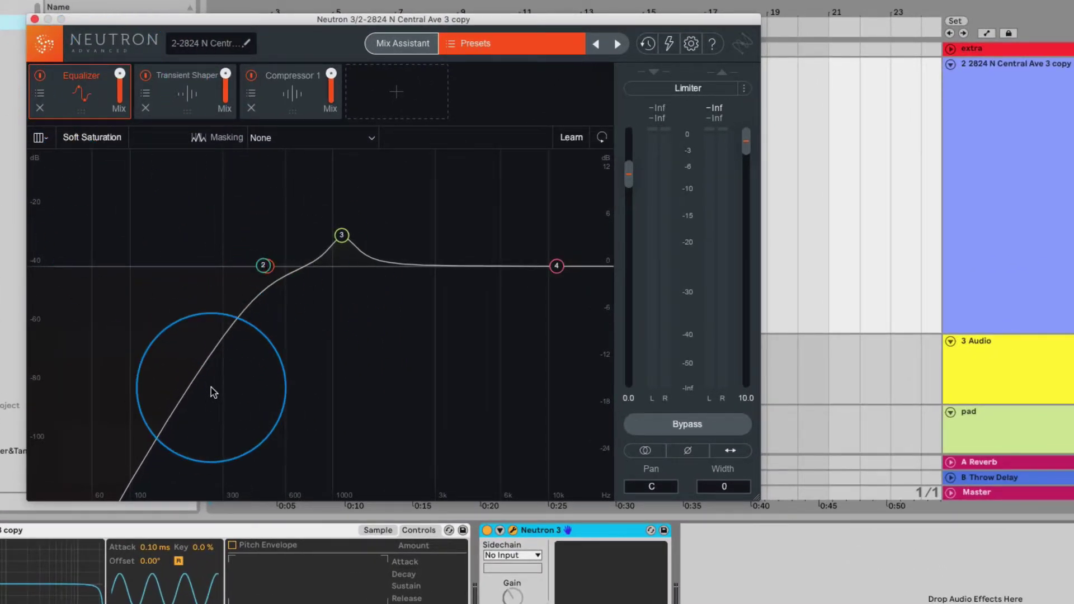
key("space")
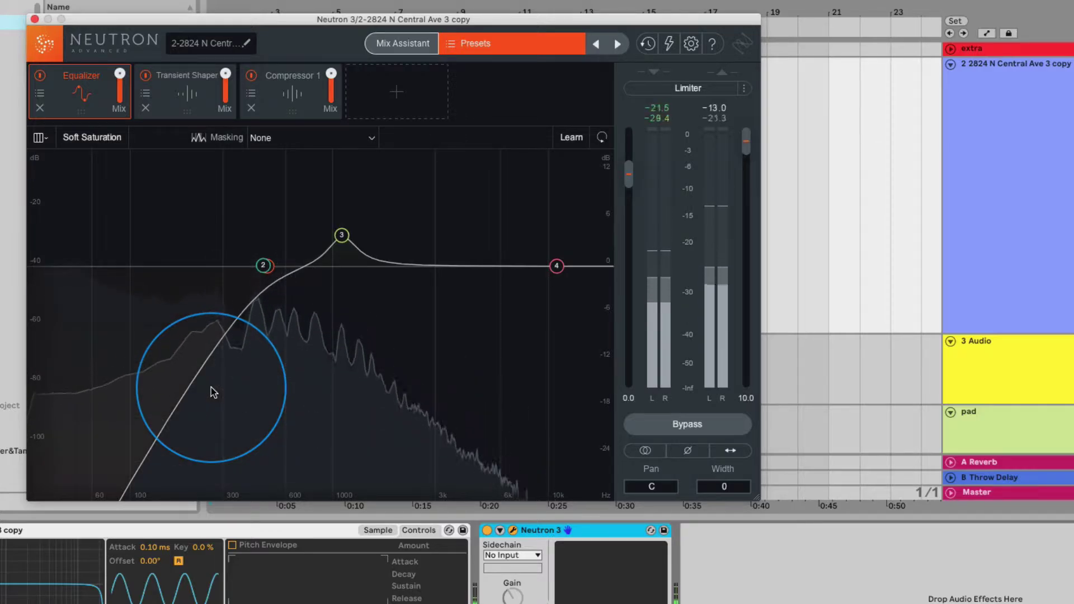
left_click(169, 83)
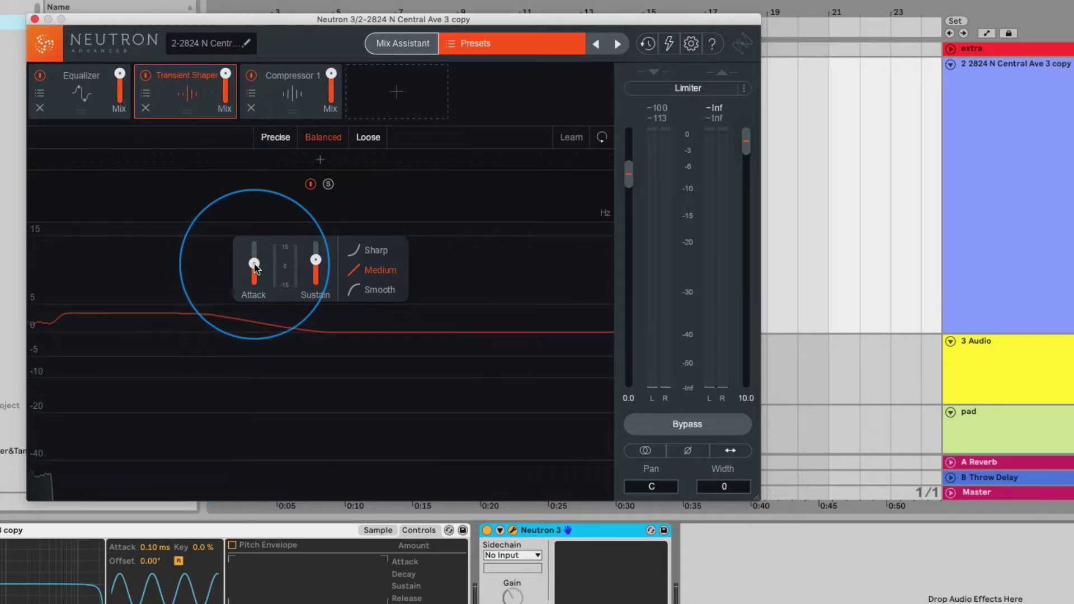
left_click_drag(253, 264, 254, 269)
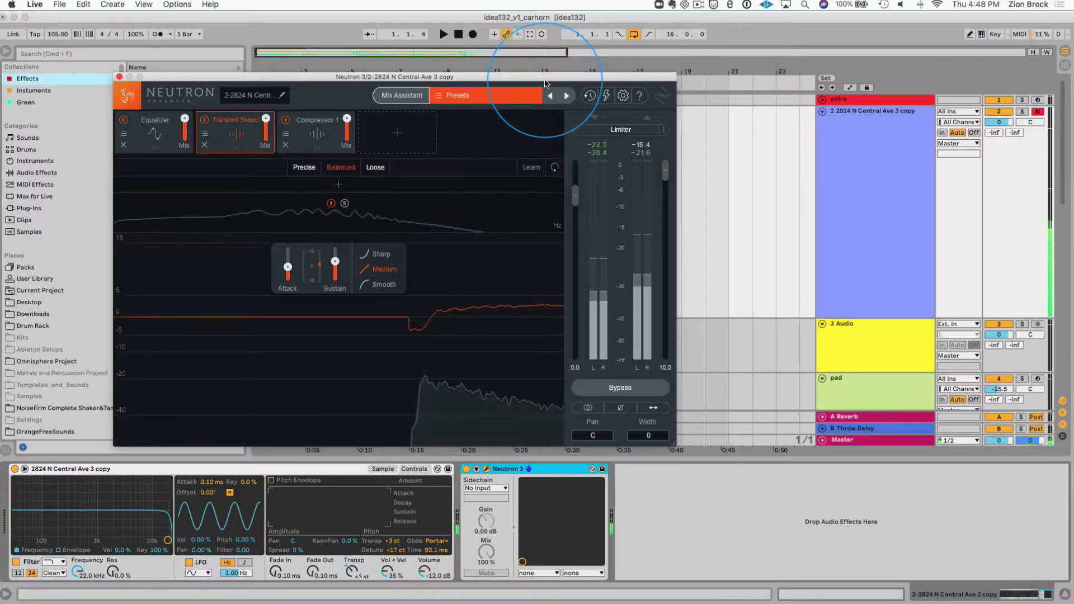
- Show Neutron's Compressor 1 module and raise the plug-in's stereo Width to 60 while auditioning the horn
left_click(317, 133)
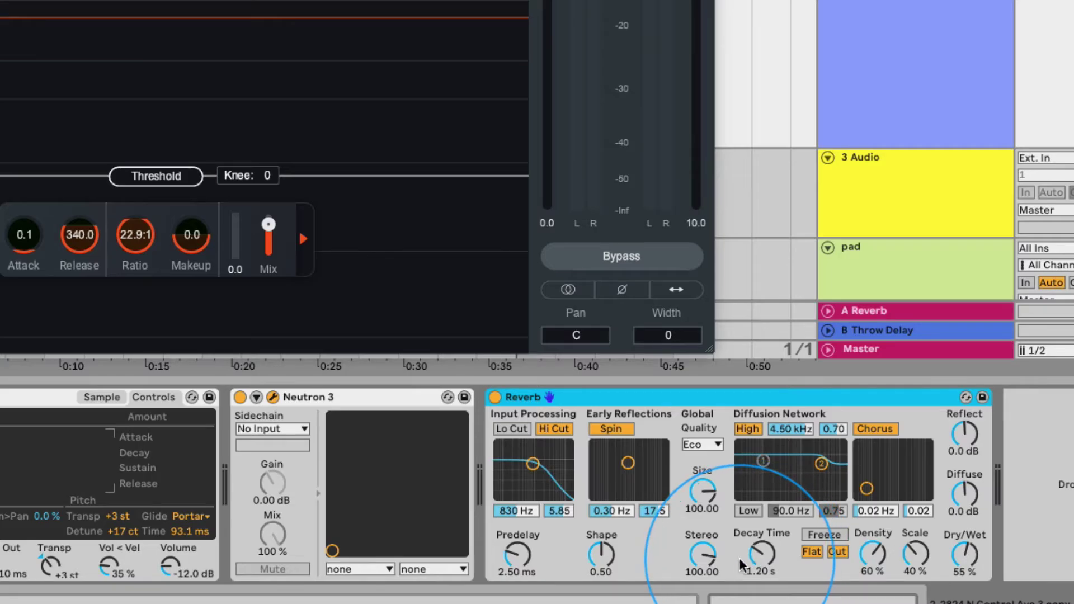
key("space")
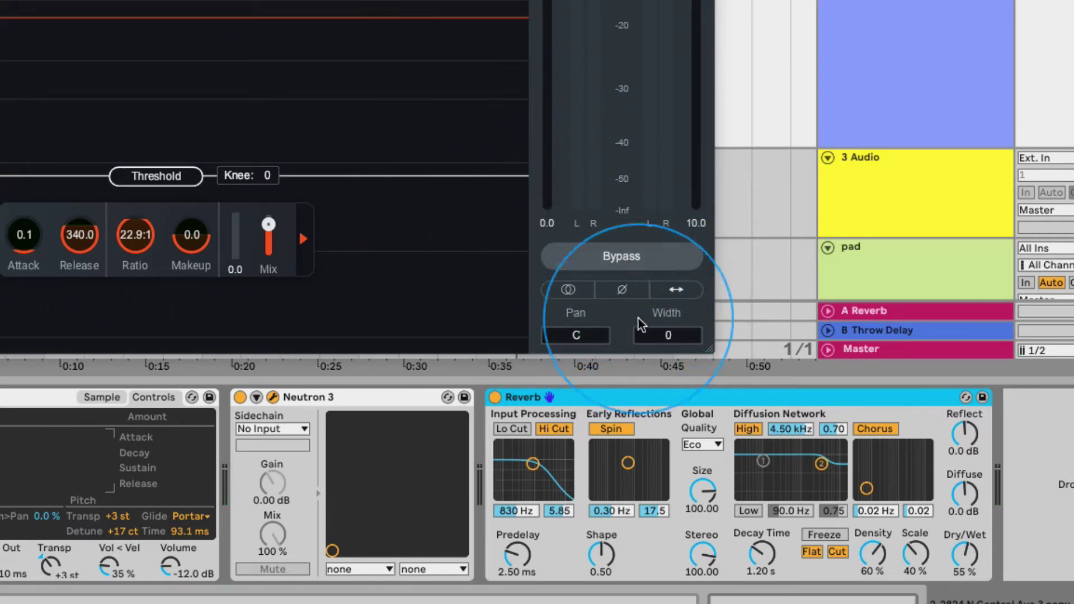
left_click_drag(678, 313, 681, 313)
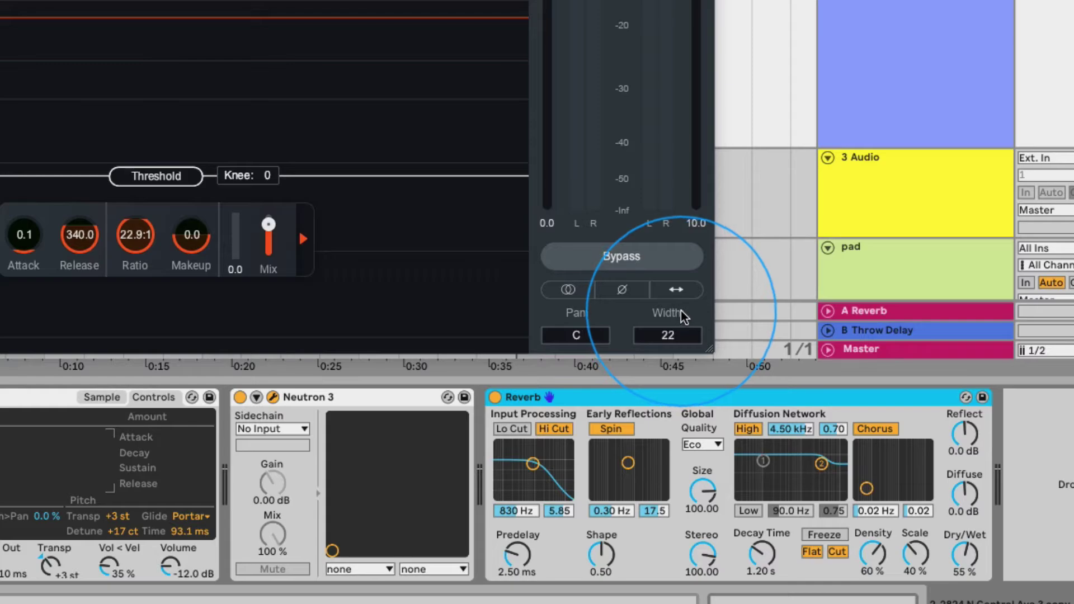
key("space")
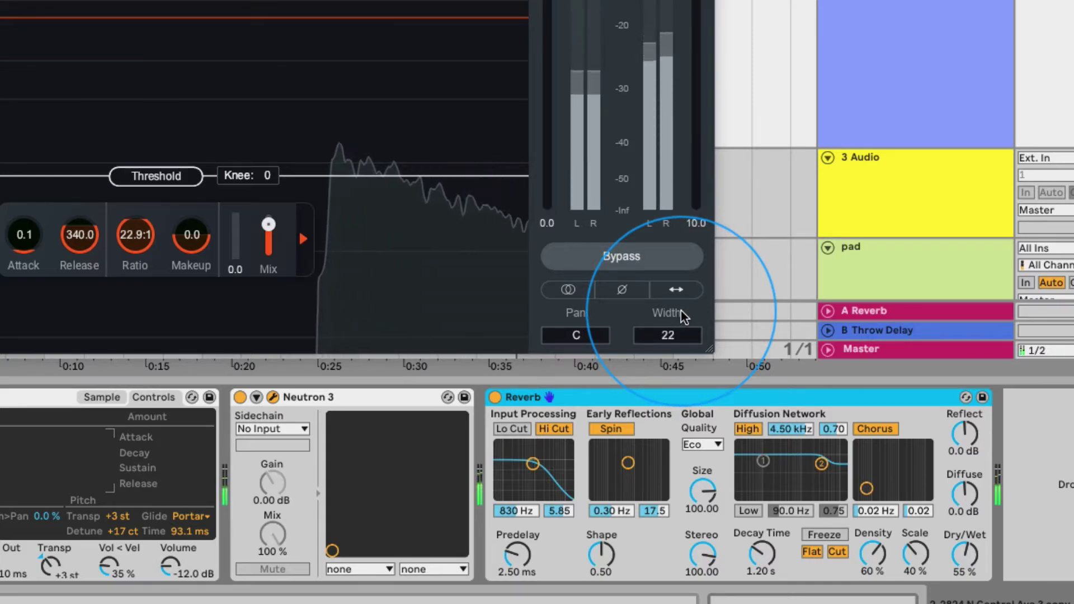
left_click_drag(682, 330, 673, 285)
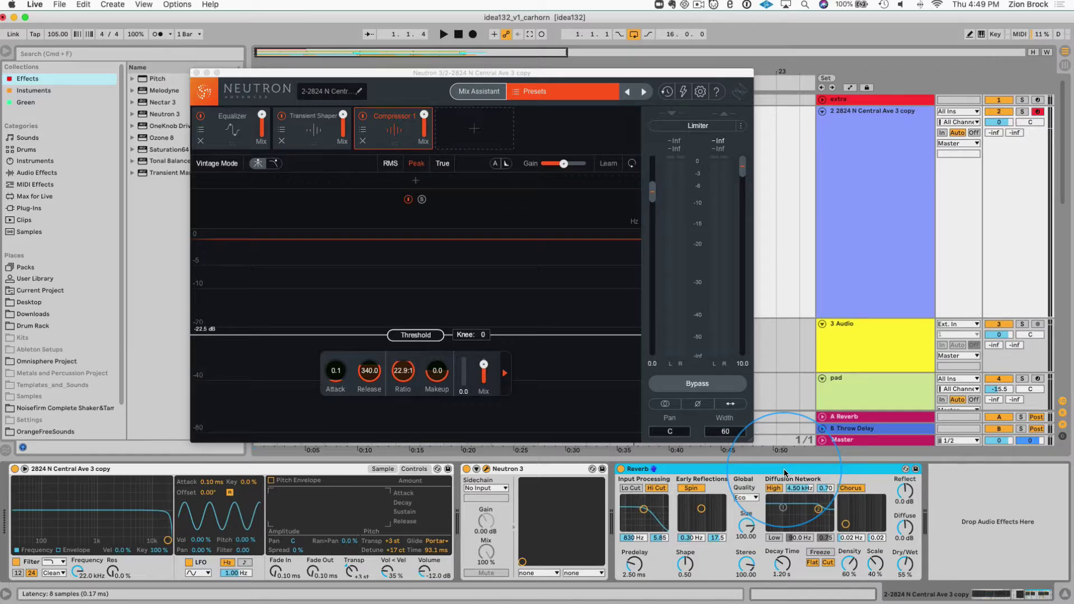
- Add Auto Filter from the audio effects after Reverb on the horn track and lower its low-pass cutoff frequency
left_click(39, 173)
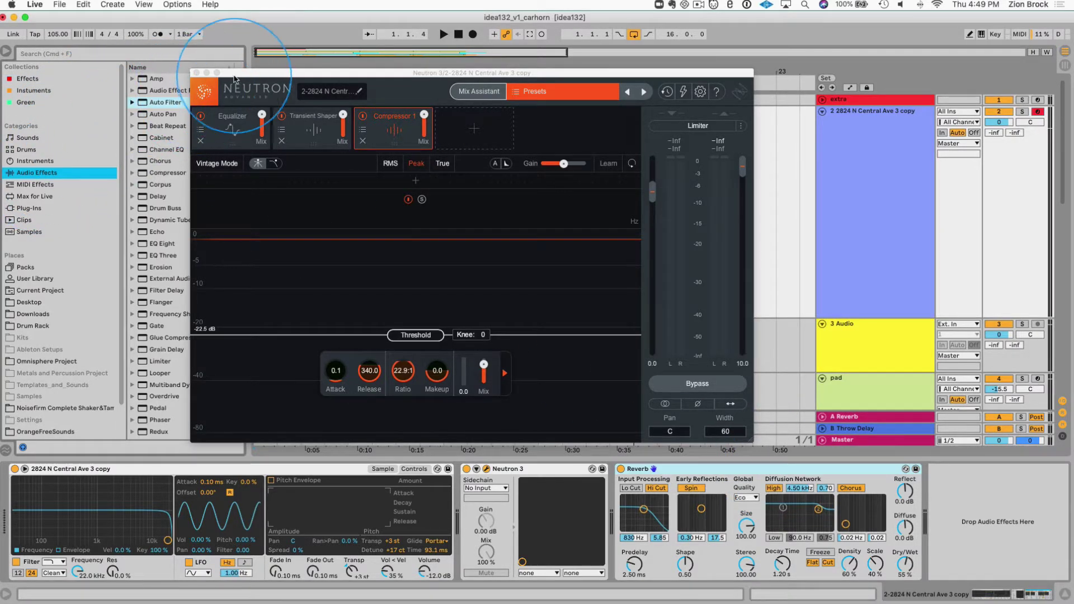
left_click_drag(231, 79, 273, 75)
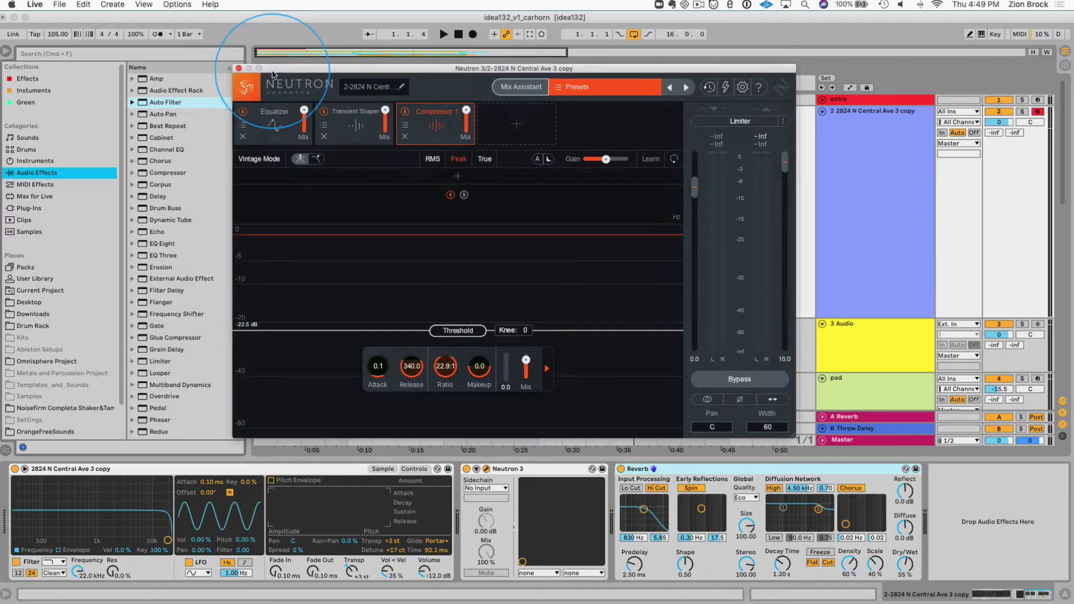
left_click(163, 105)
left_click_drag(965, 488, 965, 490)
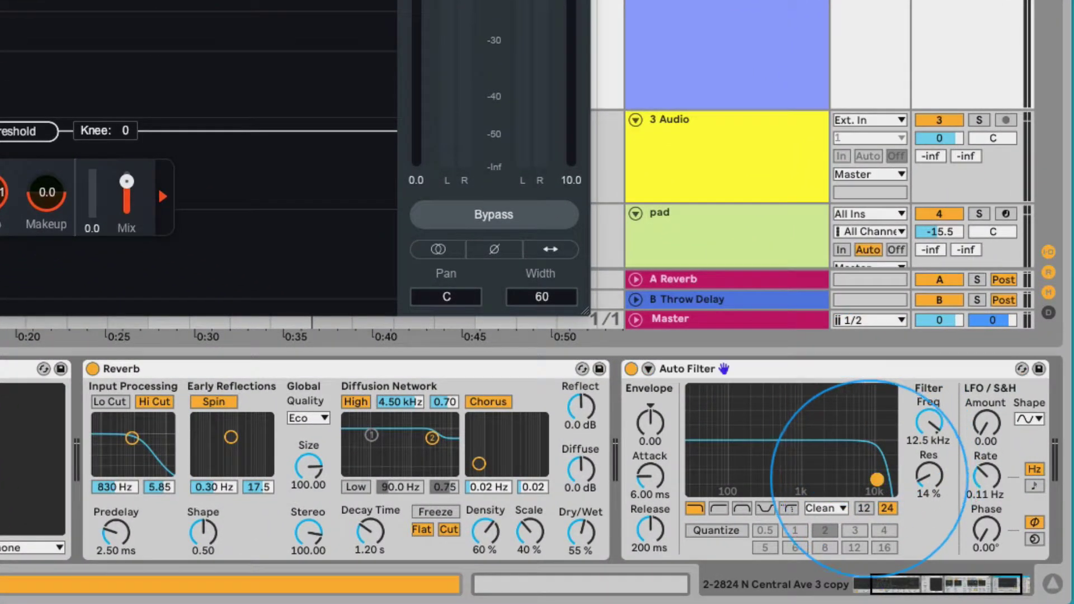
left_click_drag(877, 479, 827, 477)
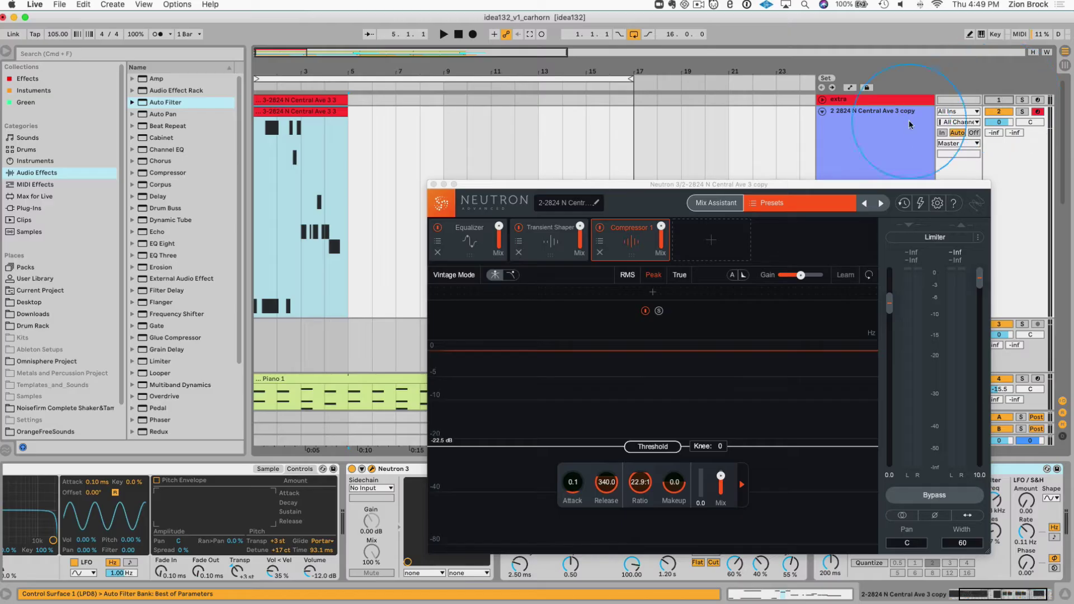
- Extend the horn MIDI clip from bar 5 to bar 17 so its pattern loops four times
left_click(423, 130)
left_click_drag(351, 119, 642, 125)
left_click(479, 142)
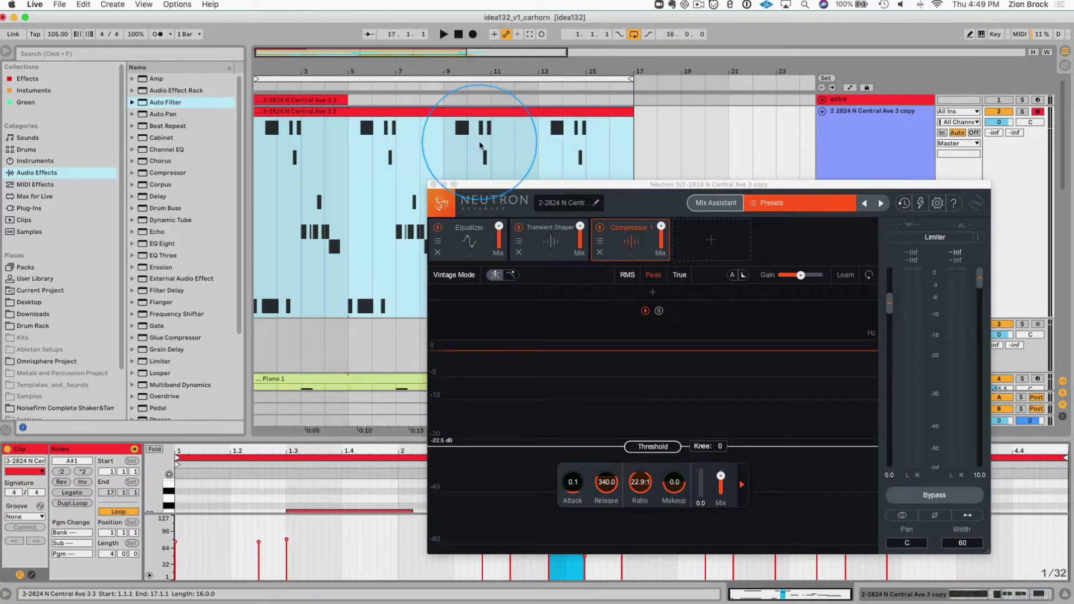
- Enlarge the horn clip's note editor, clear of the Neutron window, and play the notes back
left_click_drag(532, 190, 709, 469)
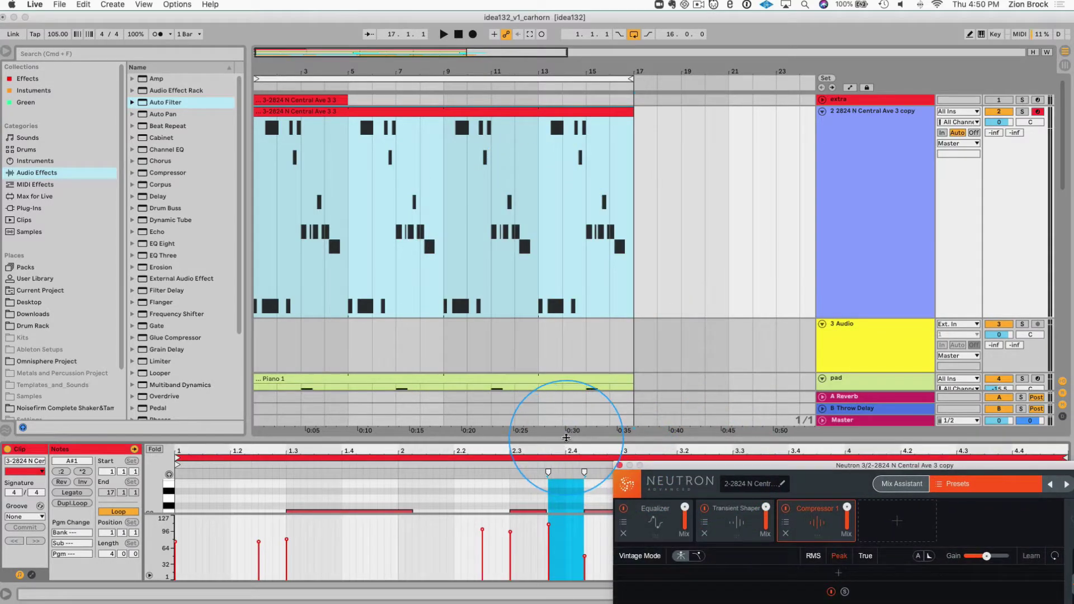
left_click_drag(566, 438, 585, 263)
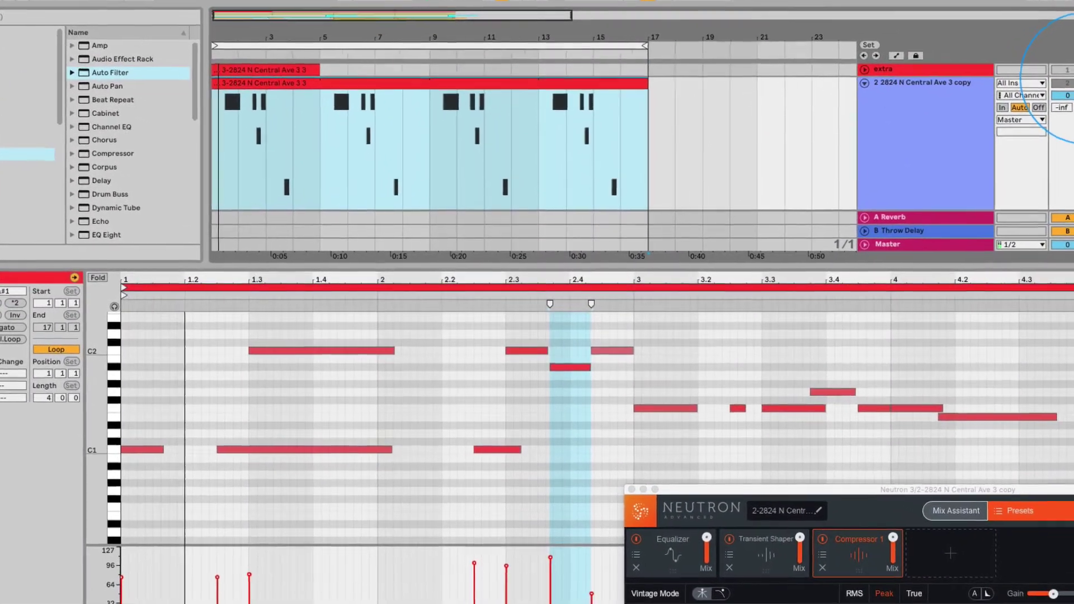
key("space")
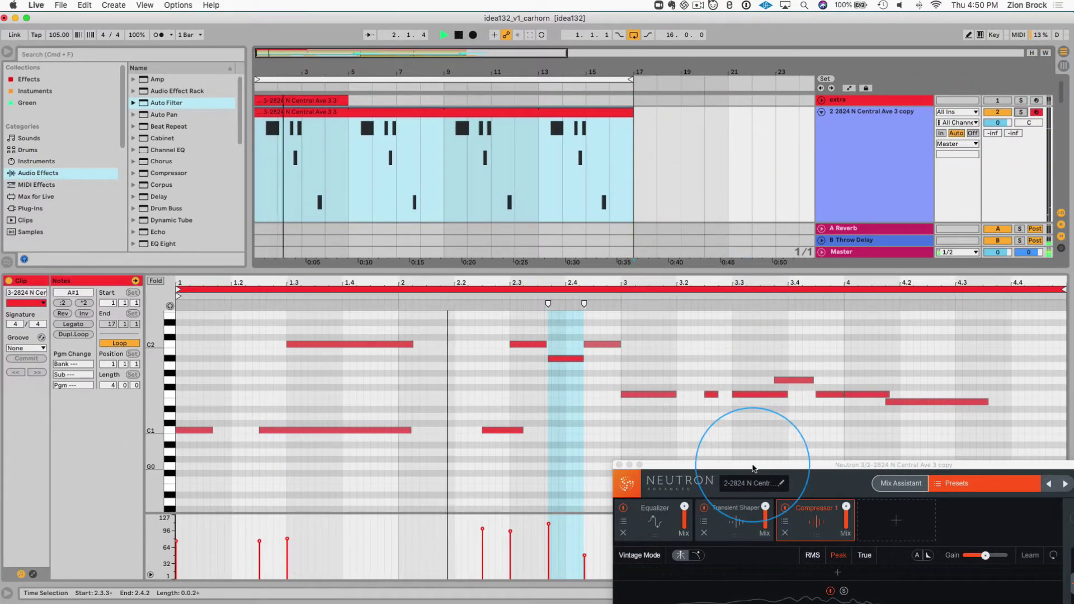
- Show Simpler's sample waveform on the horn track and nudge the start marker slightly closer to the horn's attack
left_click_drag(750, 466, 757, 414)
left_click(871, 118)
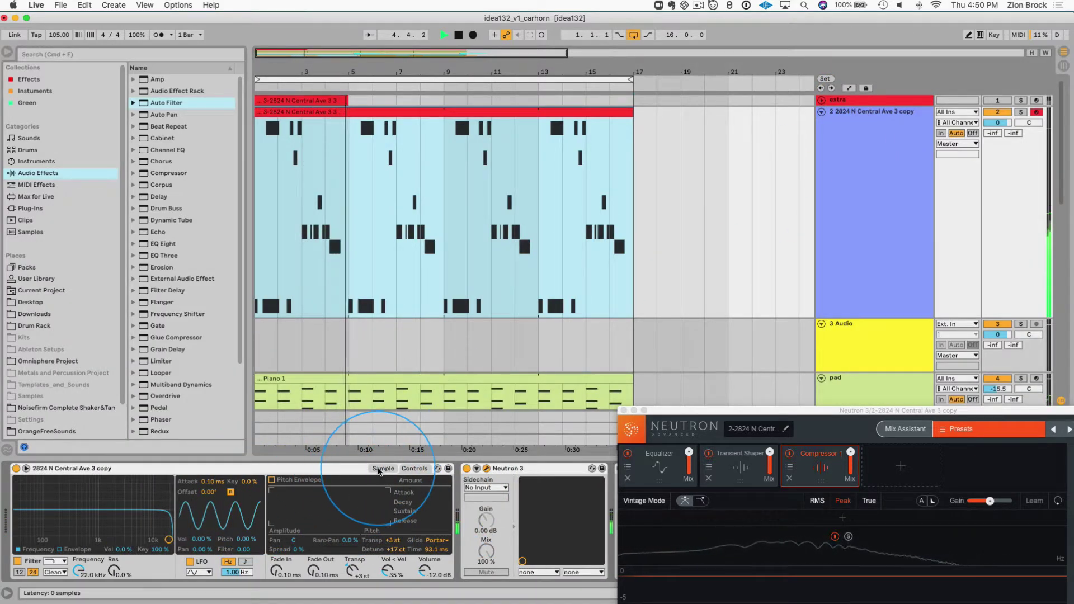
left_click(383, 469)
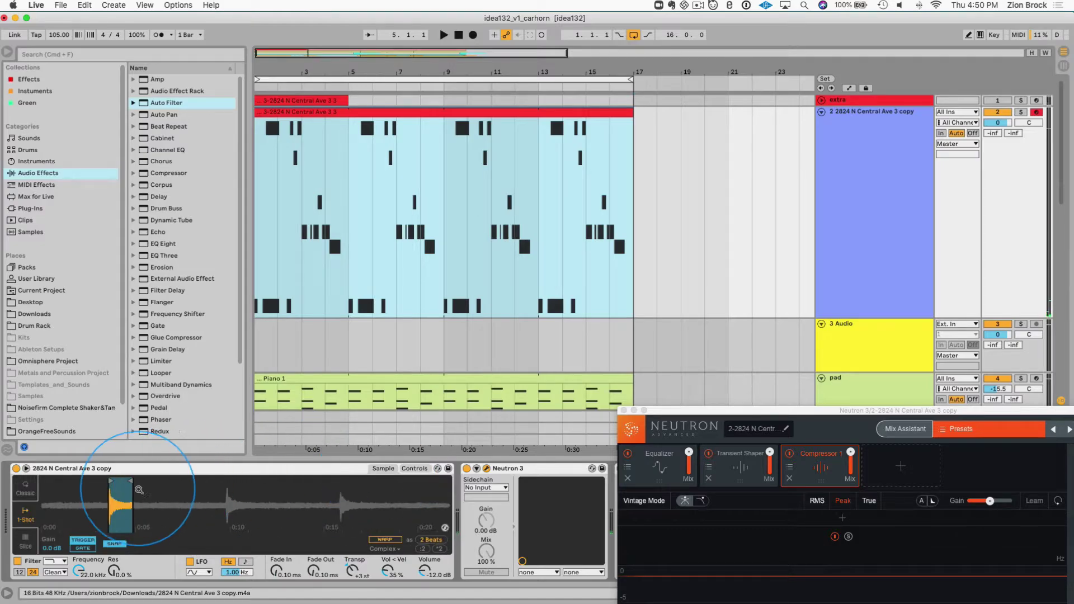
left_click_drag(110, 486, 108, 554)
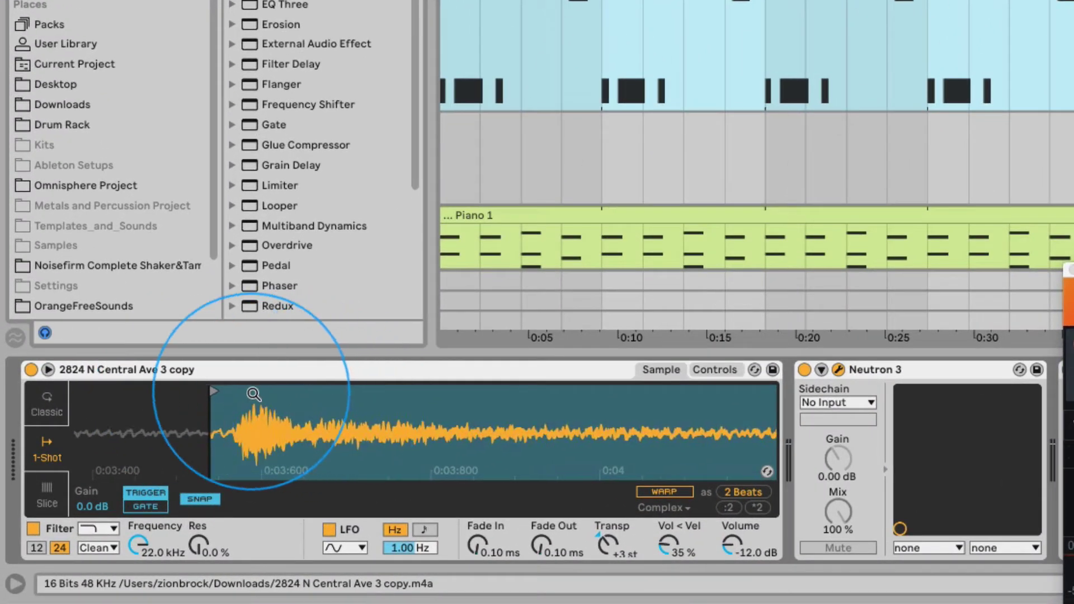
mouse_move(219, 392)
left_mouse_down()
mouse_move(241, 394)
mouse_move(224, 392)
left_mouse_up()
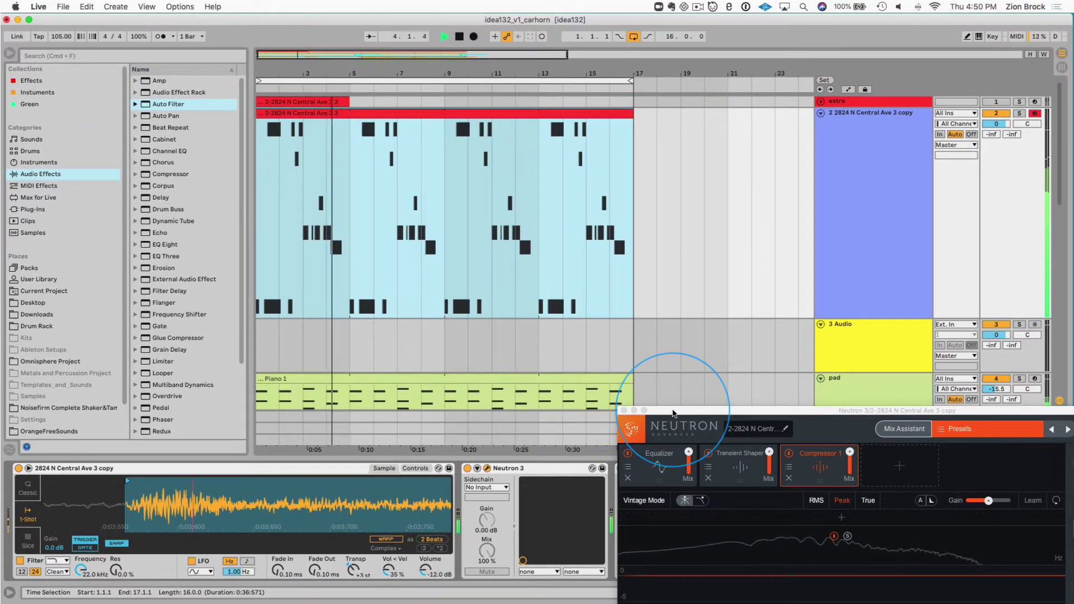
- Uncover Auto Filter behind the Neutron window and sweep its cutoff down and back up to 1.60 kHz, with resonance at 25%
left_click_drag(673, 414, 743, 528)
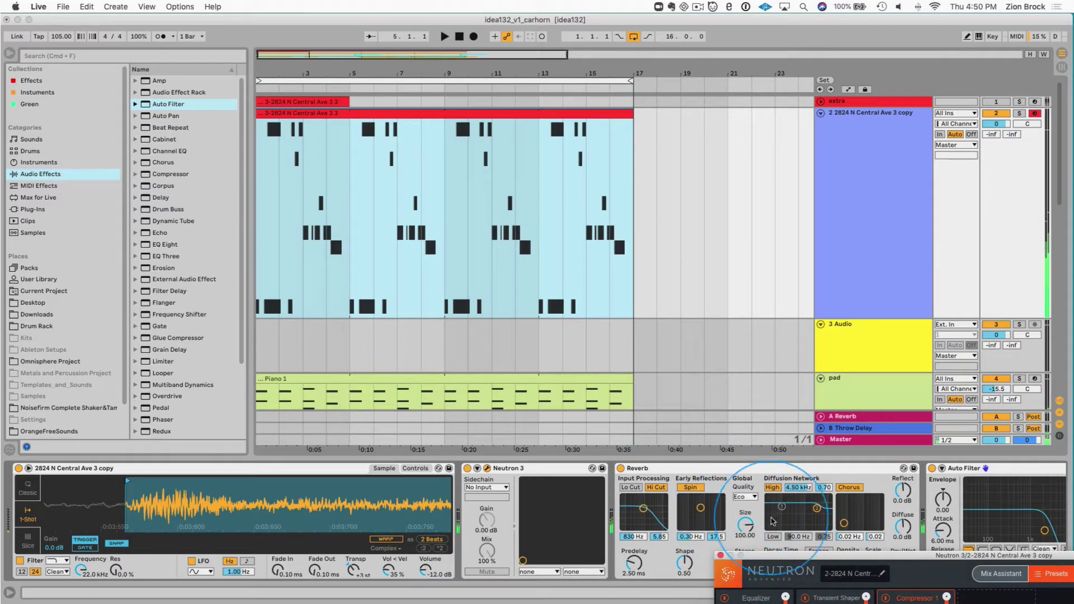
scroll(863, 507, "right", 5)
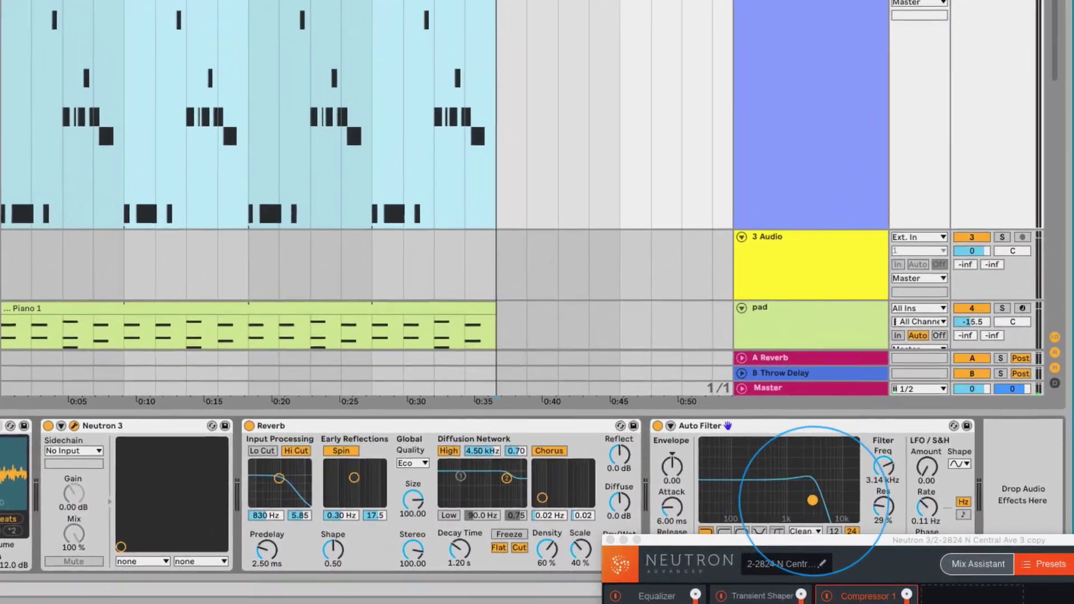
left_click_drag(868, 528, 844, 526)
left_click_drag(747, 493, 774, 494)
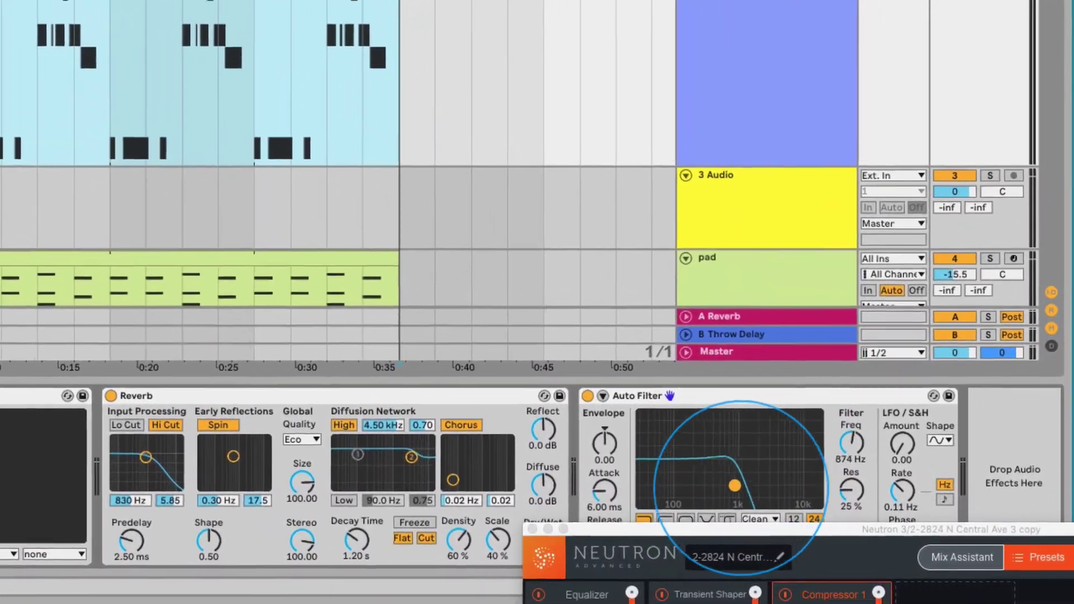
- Show Auto Filter's frequency automation on the horn track and draw a gradual rise from bar 1 to 3.43 kHz at bar 14
right_click(845, 431)
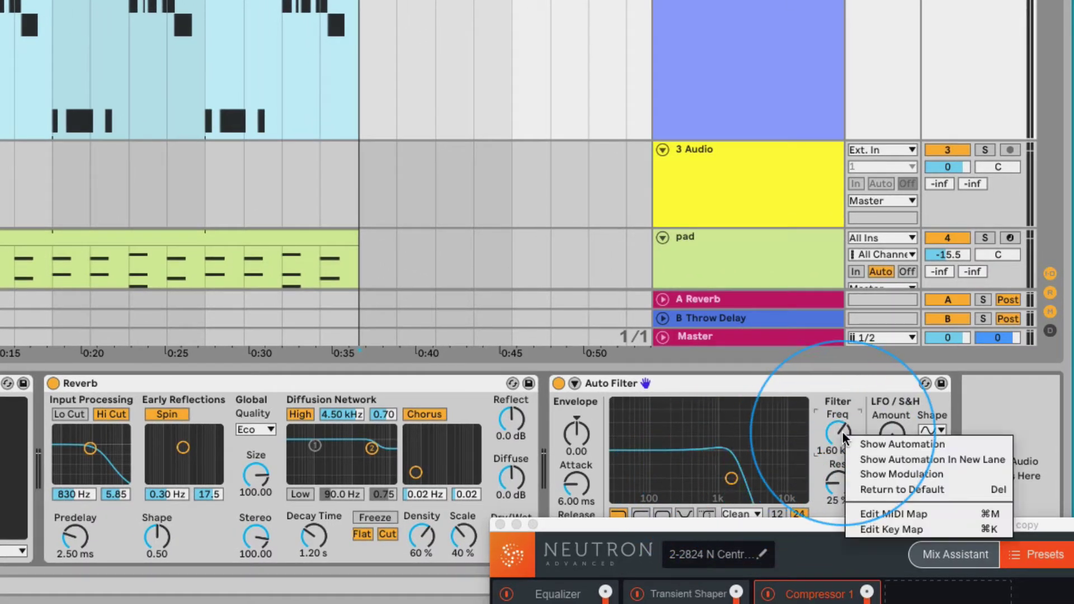
left_click(854, 443)
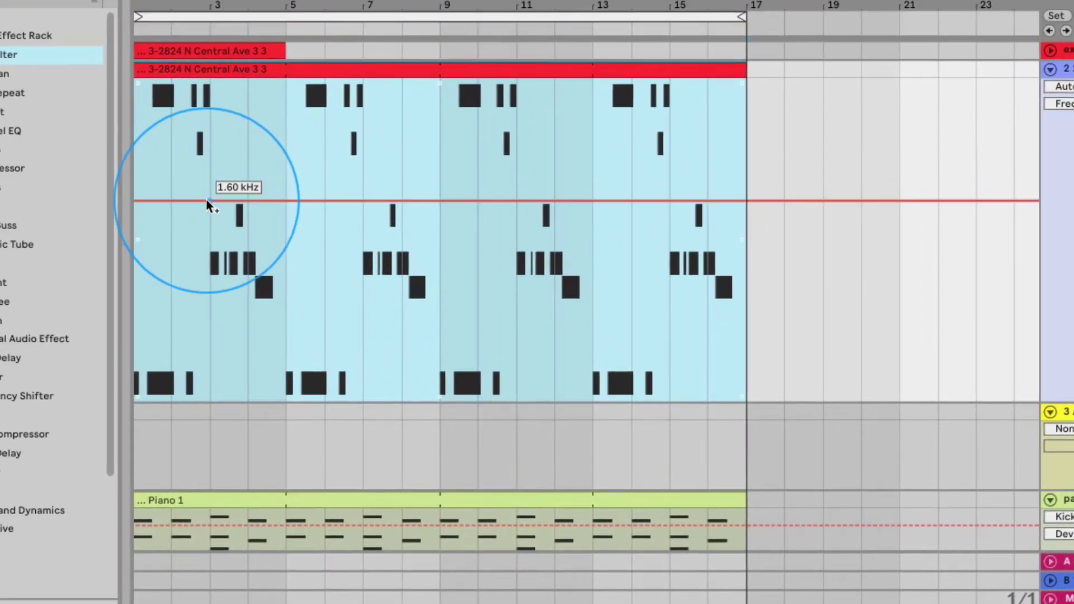
left_click_drag(96, 160, 91, 196)
left_click_drag(155, 239, 632, 165)
left_click(288, 256)
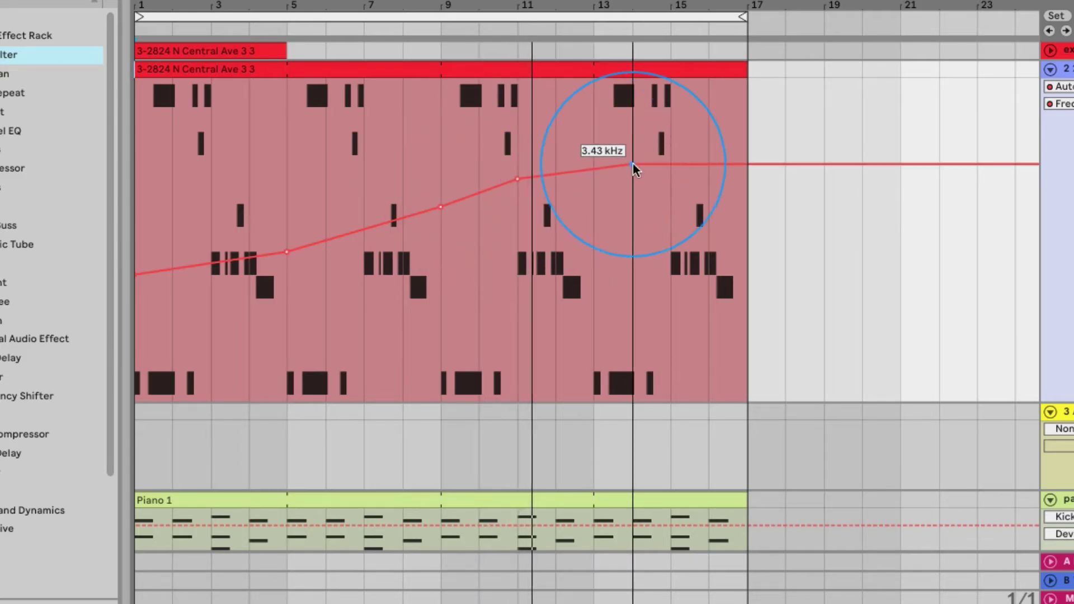
- Lower the frequency automation at bar 17 and bend the segment from bar 14 into a smooth downward curve
left_click_drag(748, 165, 747, 211)
left_click(700, 178)
left_click_drag(701, 178, 747, 225)
left_click(697, 185)
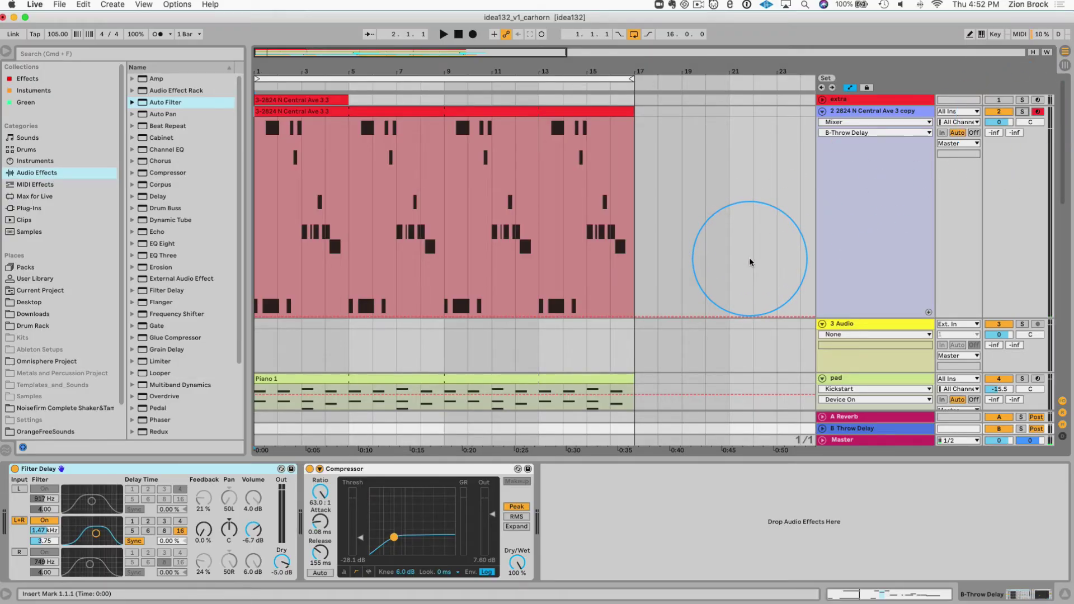
- Open the horn clip's note editor and reduce its height to make more room for the arrangement
left_click(900, 115)
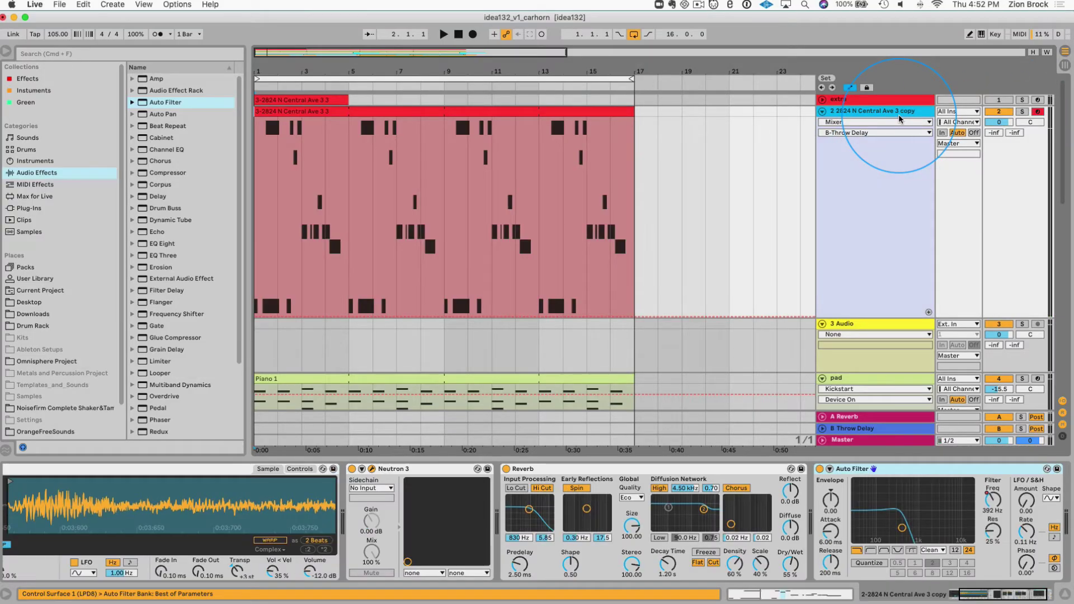
left_click(596, 111)
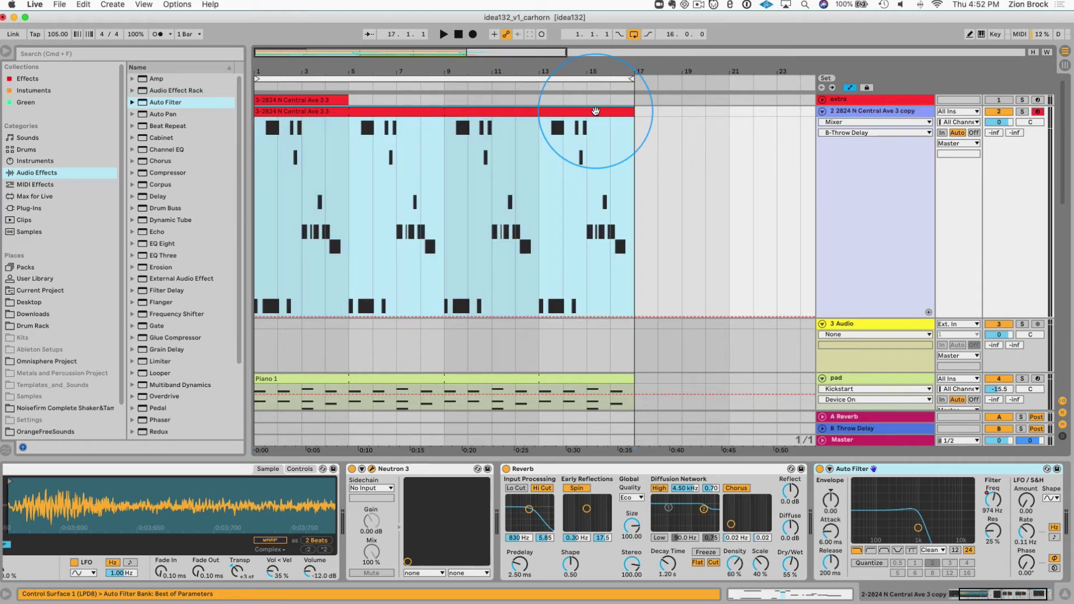
double_click(595, 111)
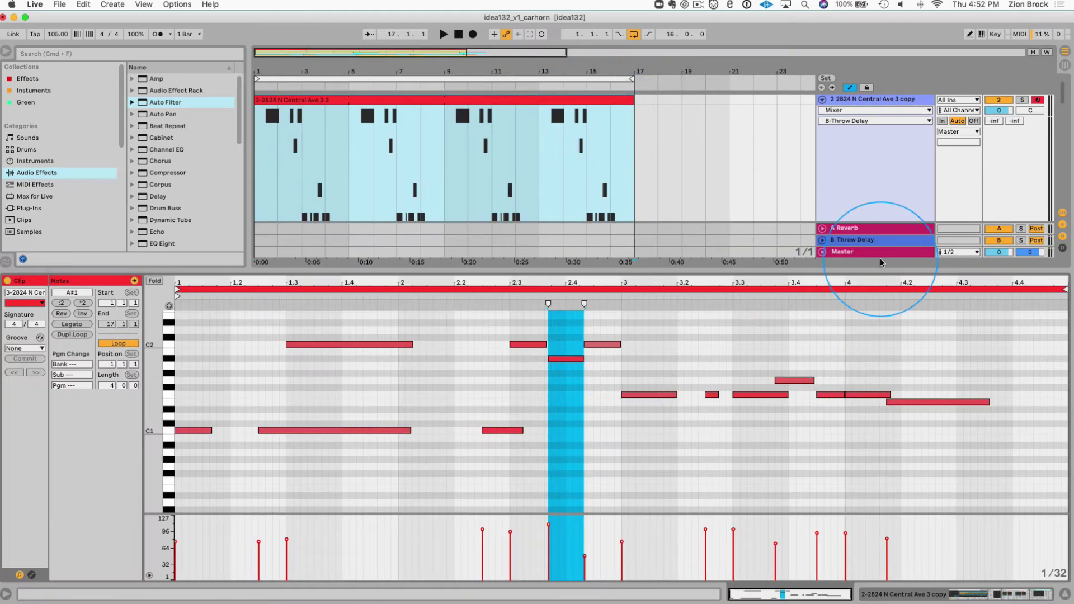
left_click_drag(876, 272, 869, 449)
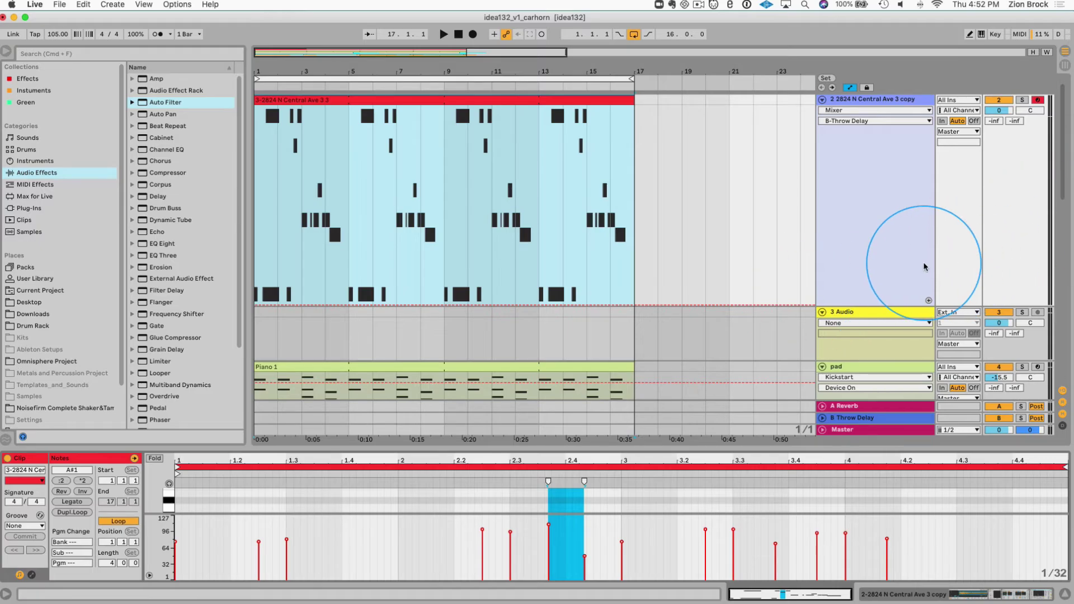
- Reduce the horn track's height in the arrangement so more tracks fit, and play the song
scroll(925, 267, "down", 5)
scroll(916, 260, "down", 10)
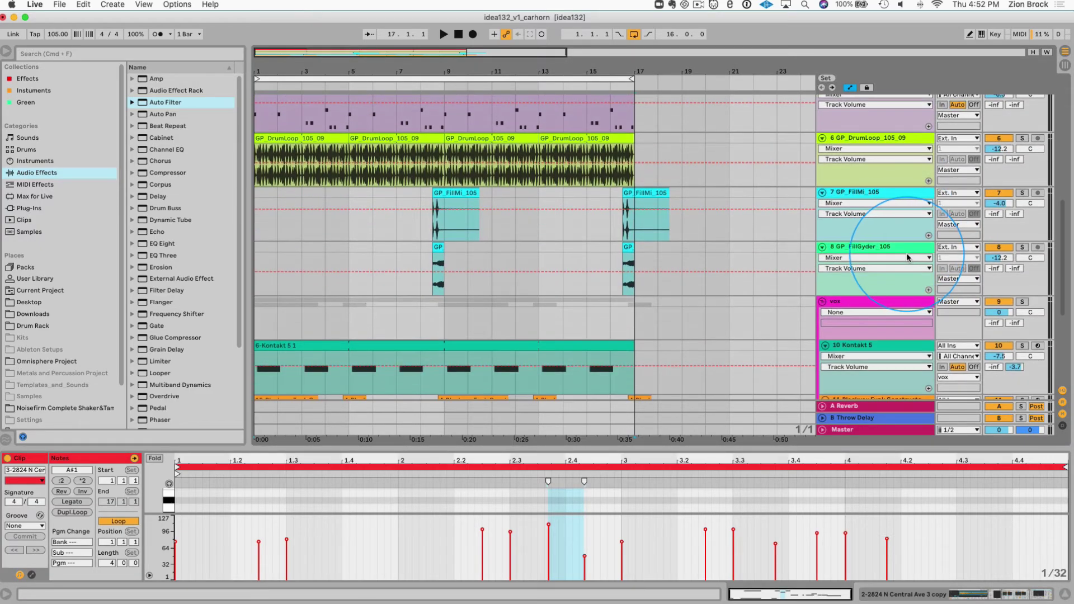
scroll(933, 250, "up", 15)
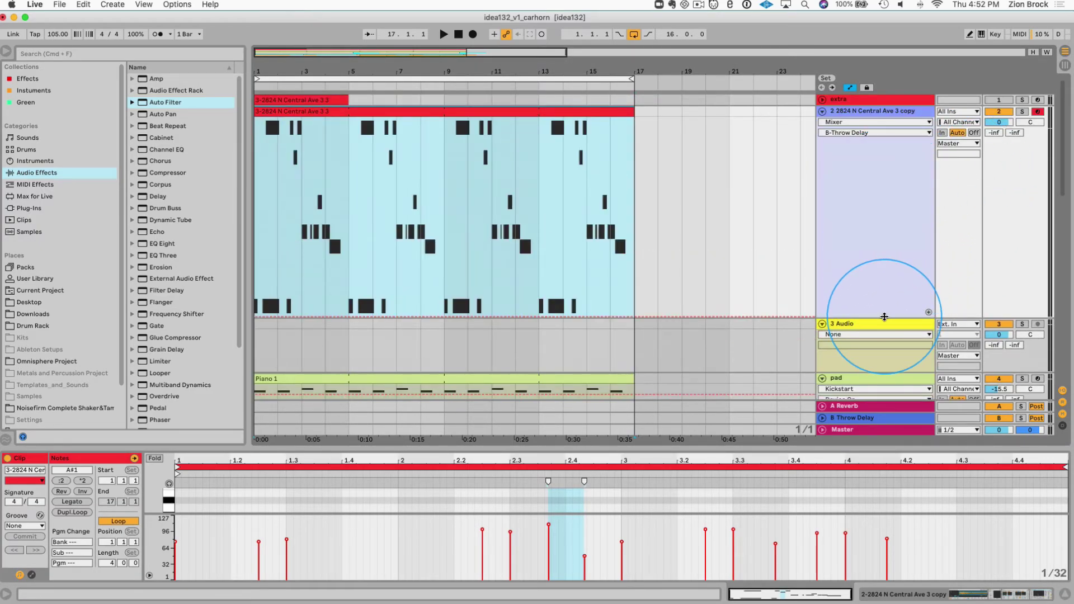
left_click_drag(884, 317, 906, 216)
key("space")
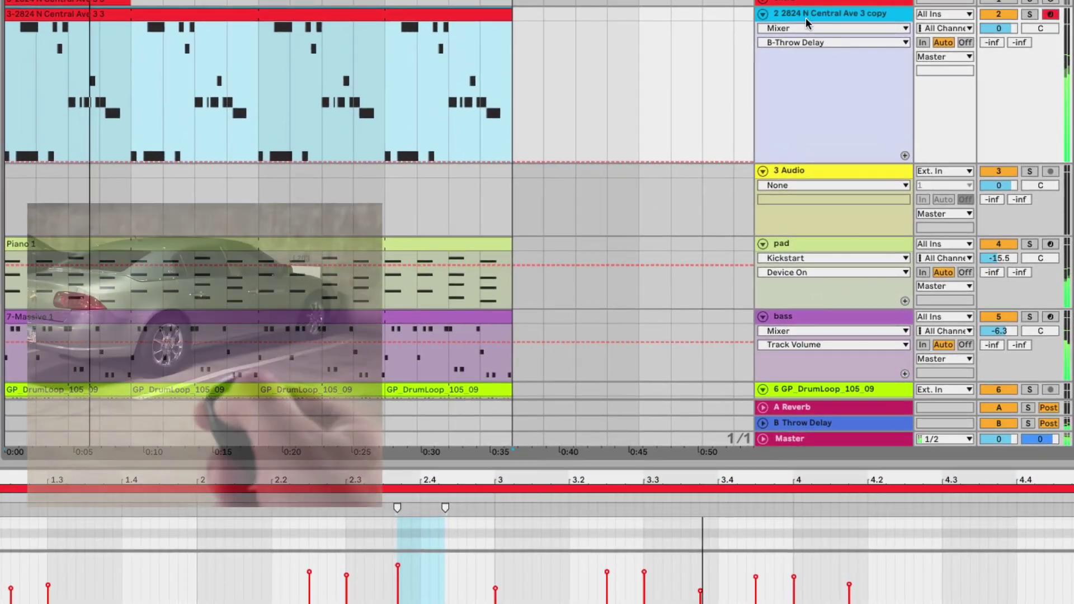
- Display the horn track's Auto Filter Frequency automation during playback and lower the track's volume slightly
left_click(802, 27)
left_click(806, 89)
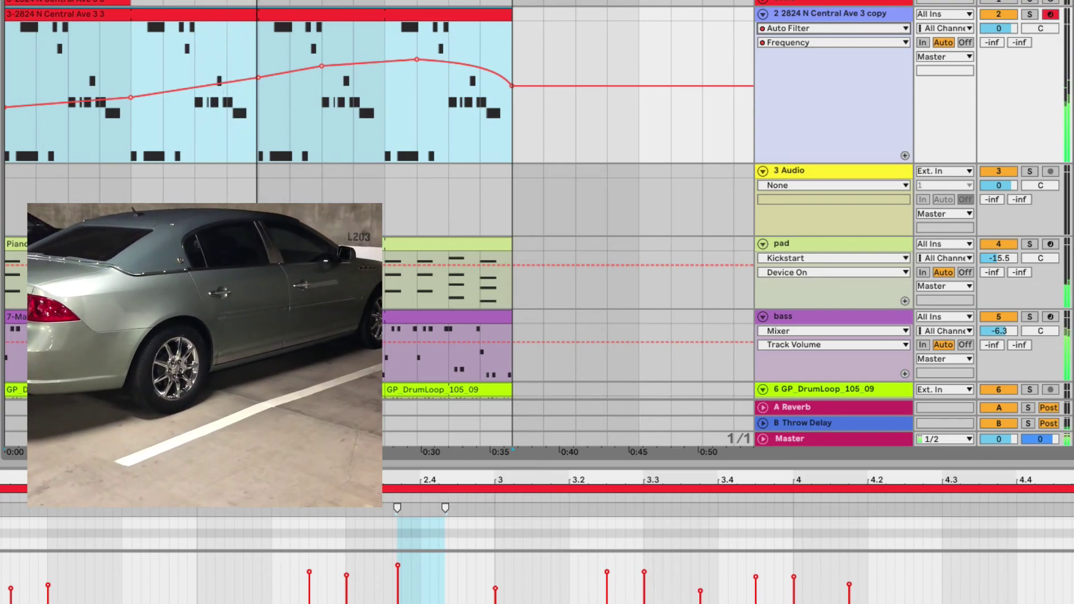
scroll(379, 224, "up", 5)
scroll(379, 224, "down", 2)
scroll(380, 224, "up", 1)
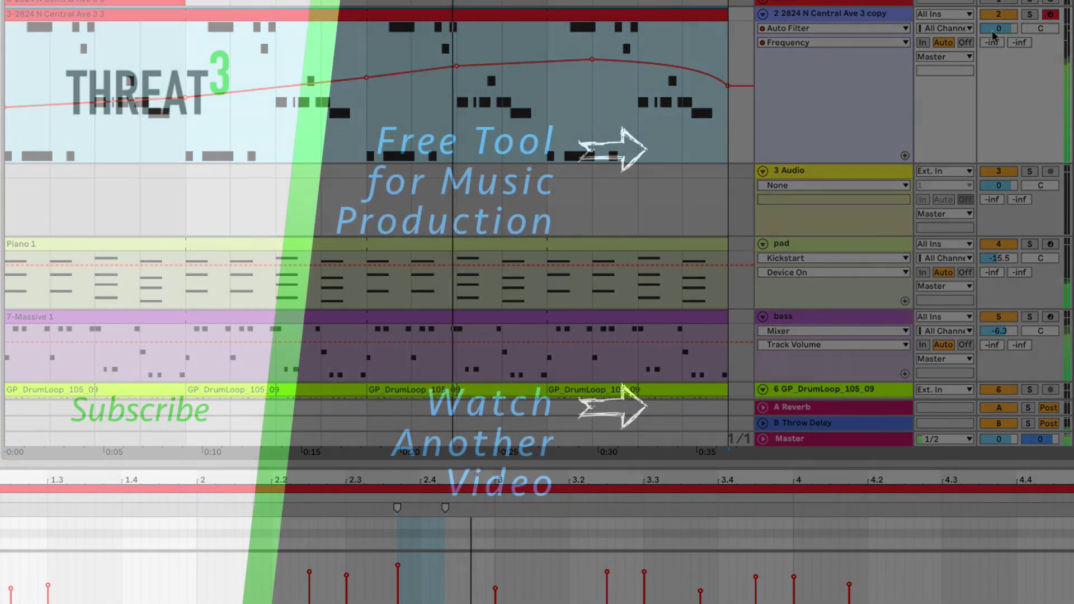
left_click_drag(999, 28, 999, 35)
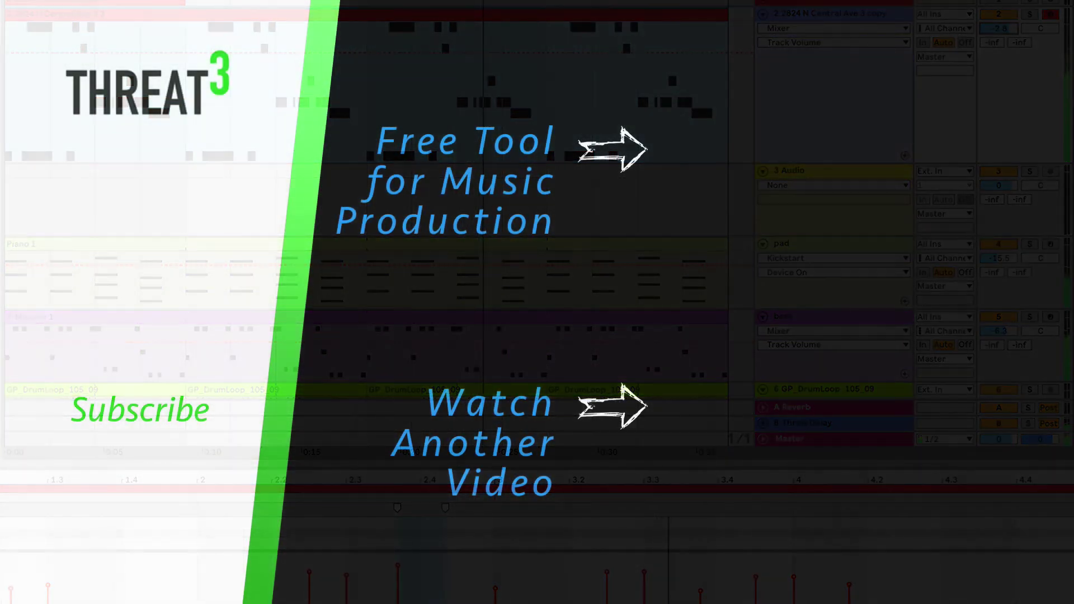